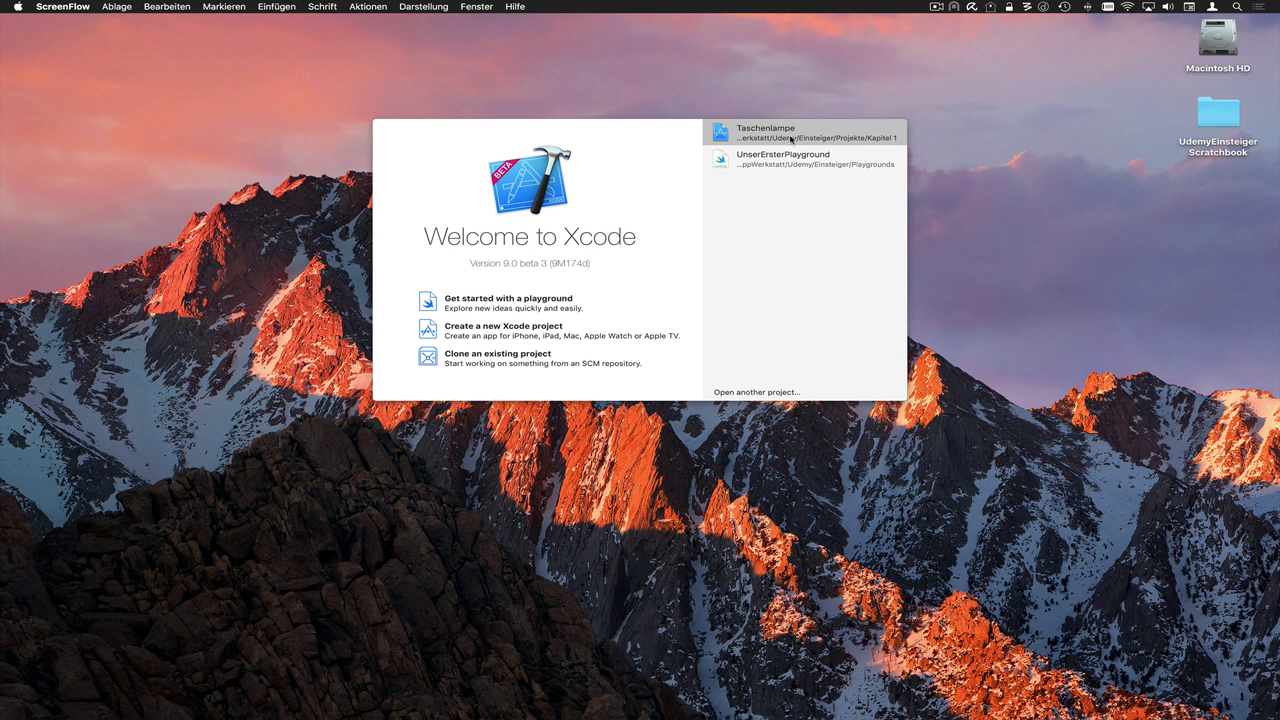
# Open the recent Taschenlampe project and display its project settings
pyautogui.doubleClick(789, 138)
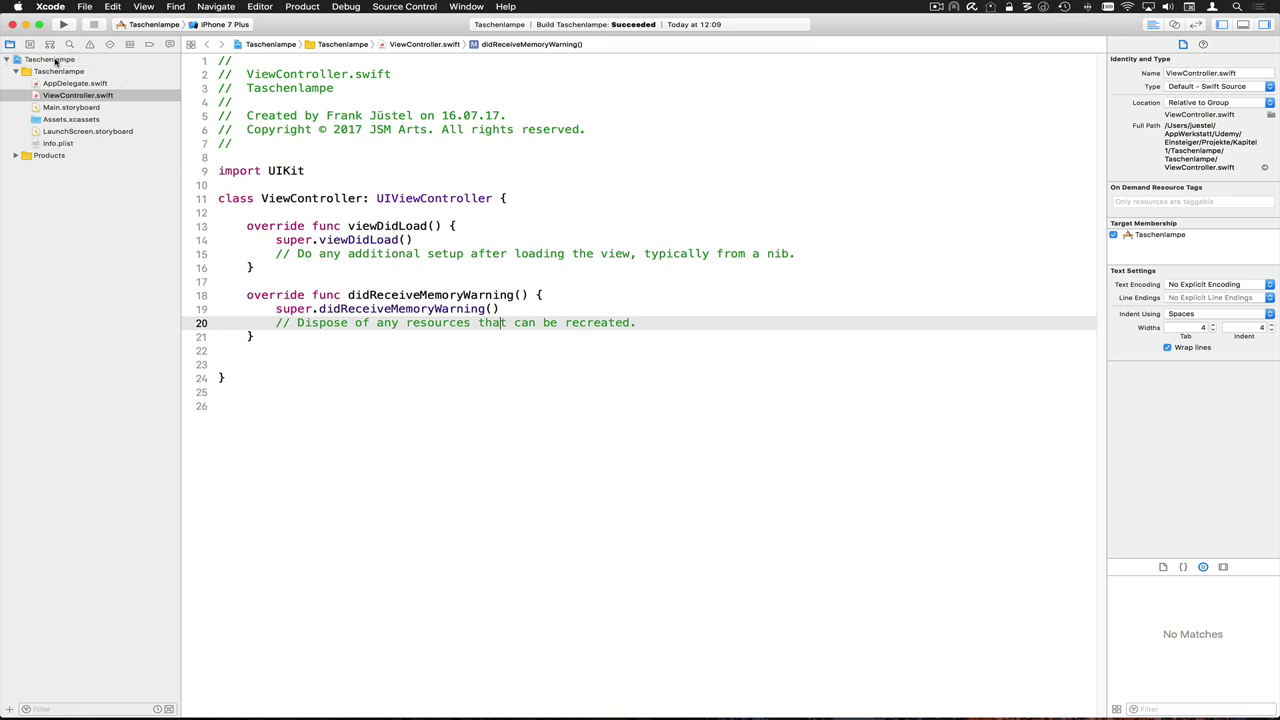
pyautogui.click(52, 60)
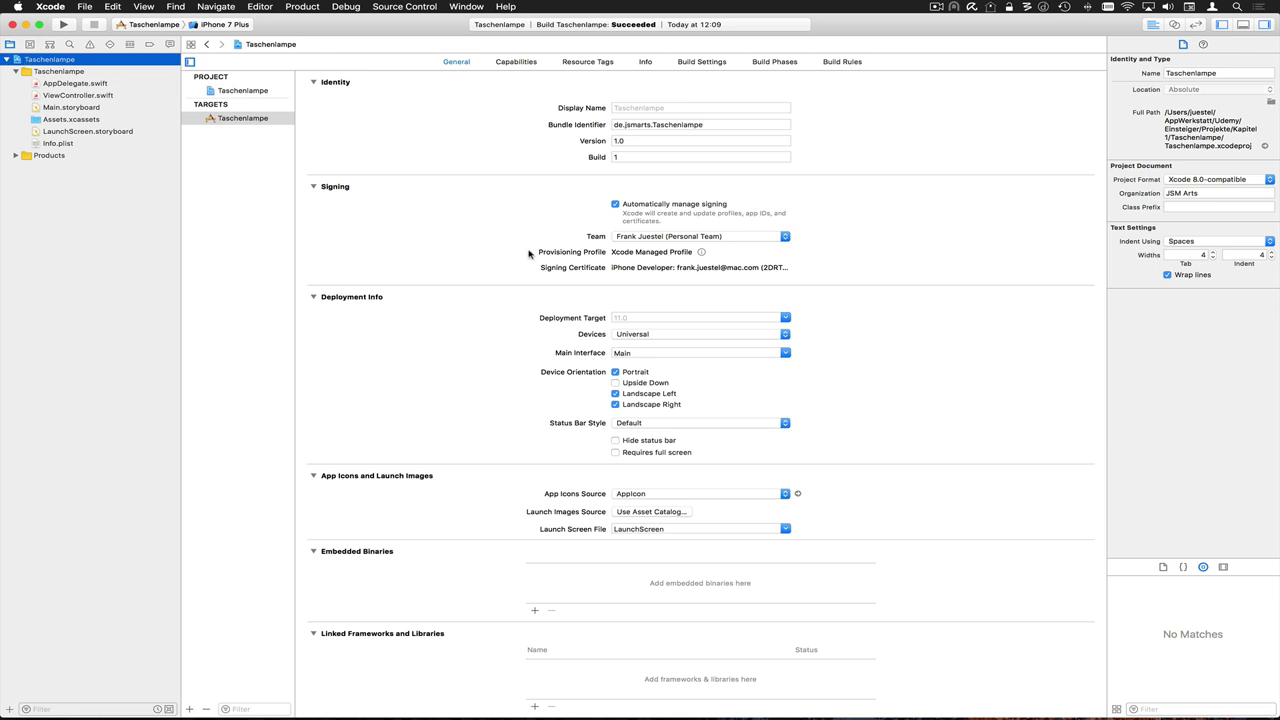
pyautogui.scroll(-1, 518, 357)
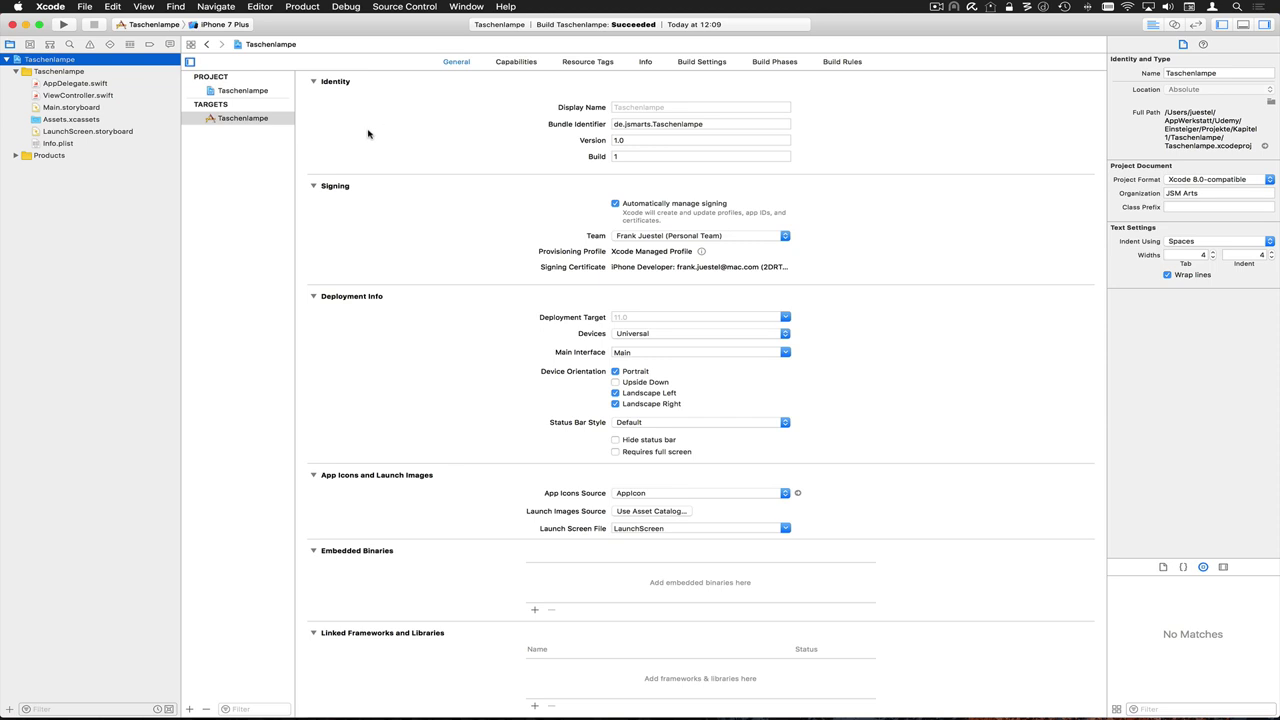
# Examine the Info and Build Settings at the project level of Taschenlampe
pyautogui.click(240, 91)
pyautogui.click(240, 91)
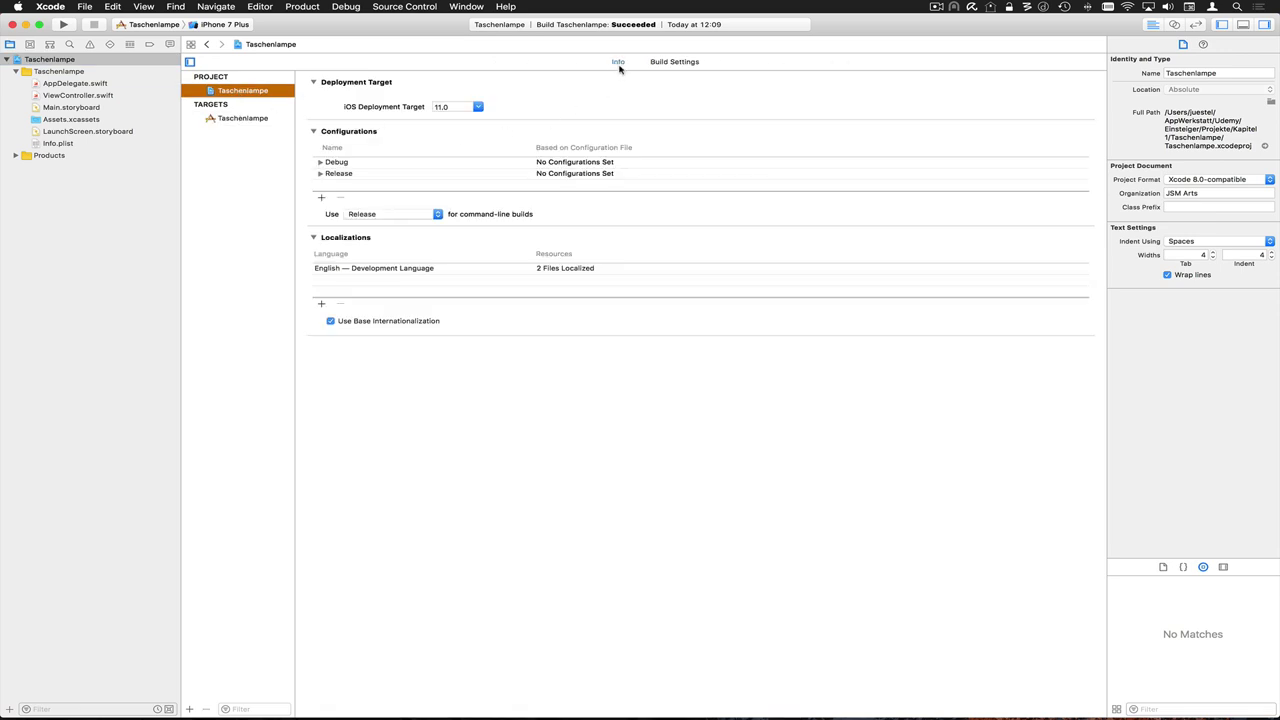
pyautogui.click(676, 63)
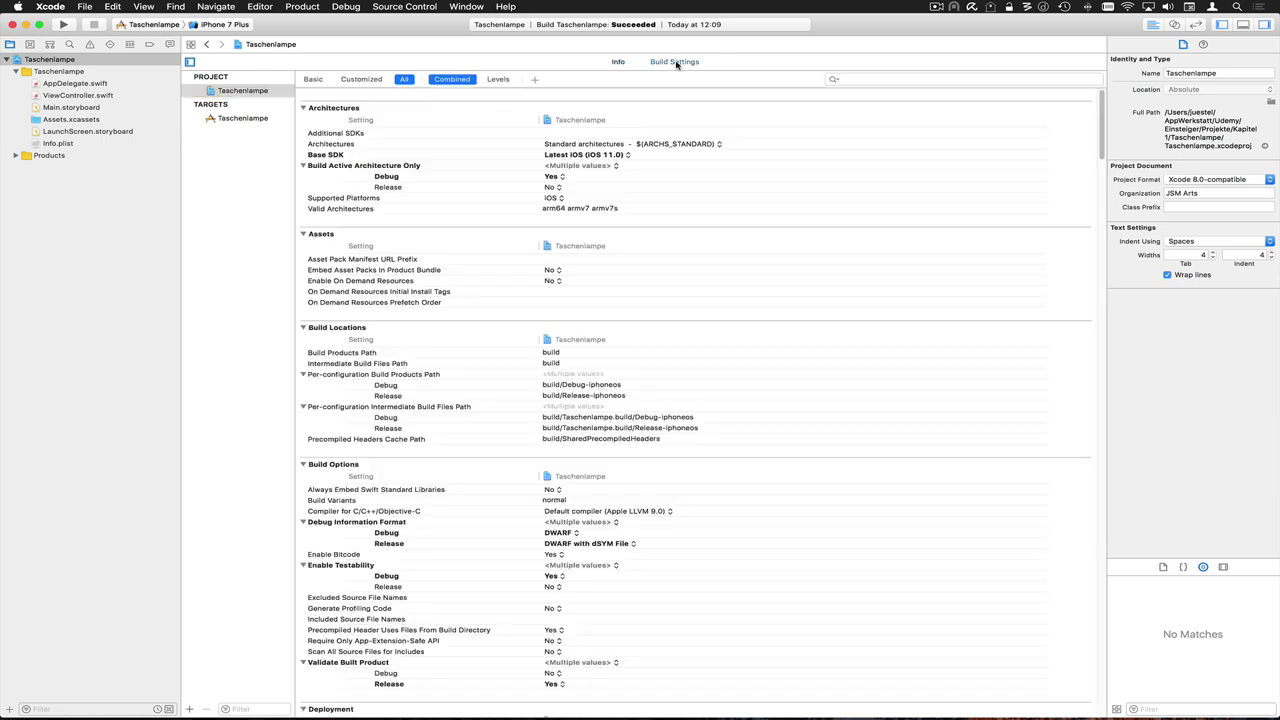
pyautogui.click(617, 63)
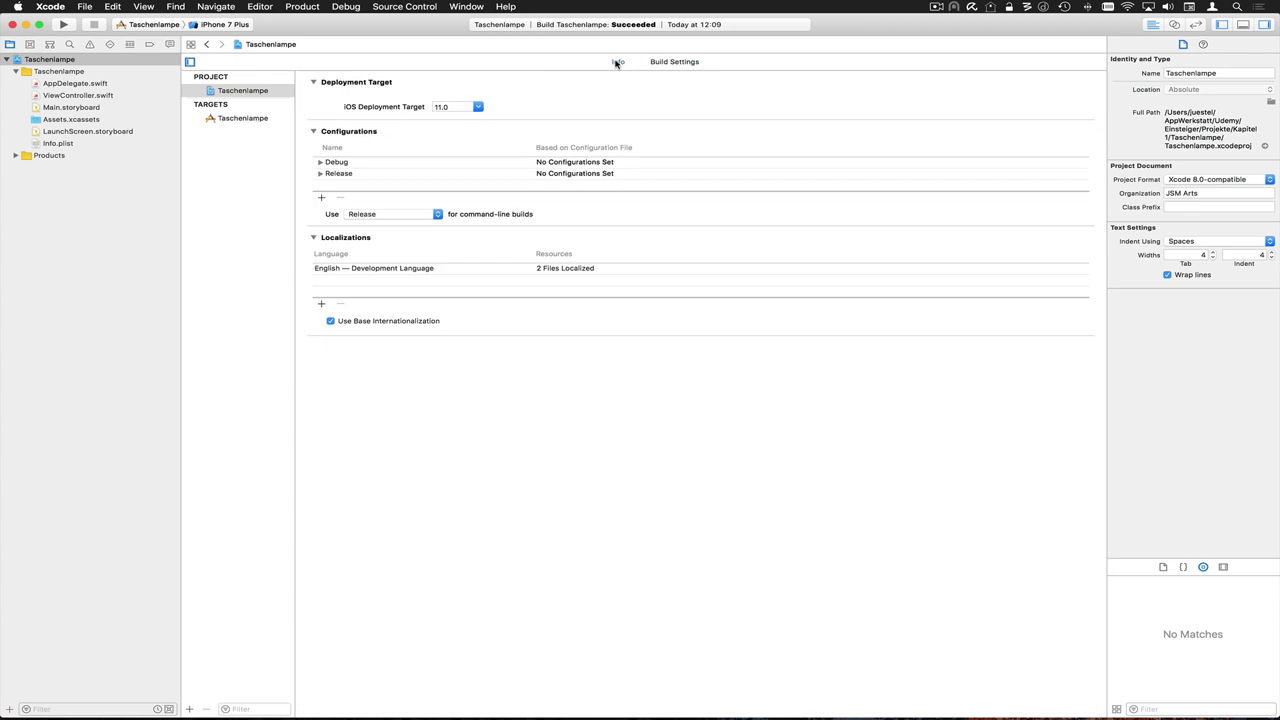
# Review the Taschenlampe target's identity fields: display name, bundle identifier, version and build
pyautogui.click(231, 120)
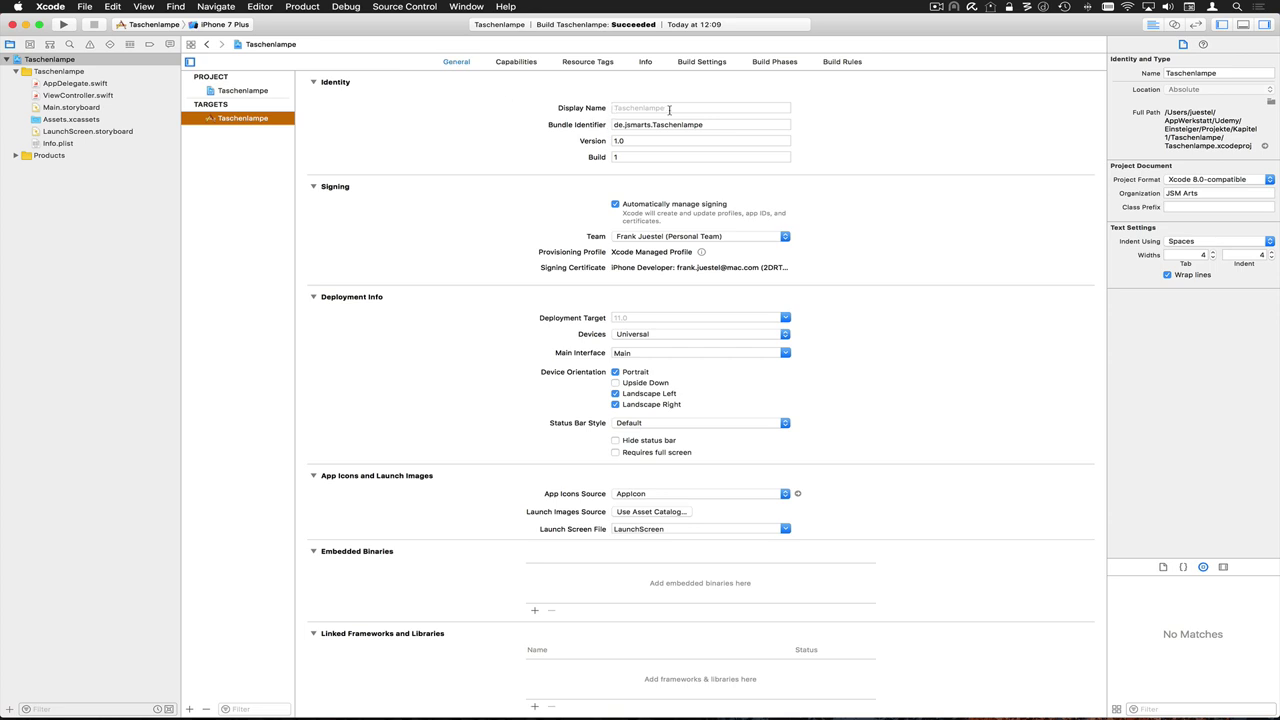
pyautogui.click(669, 109)
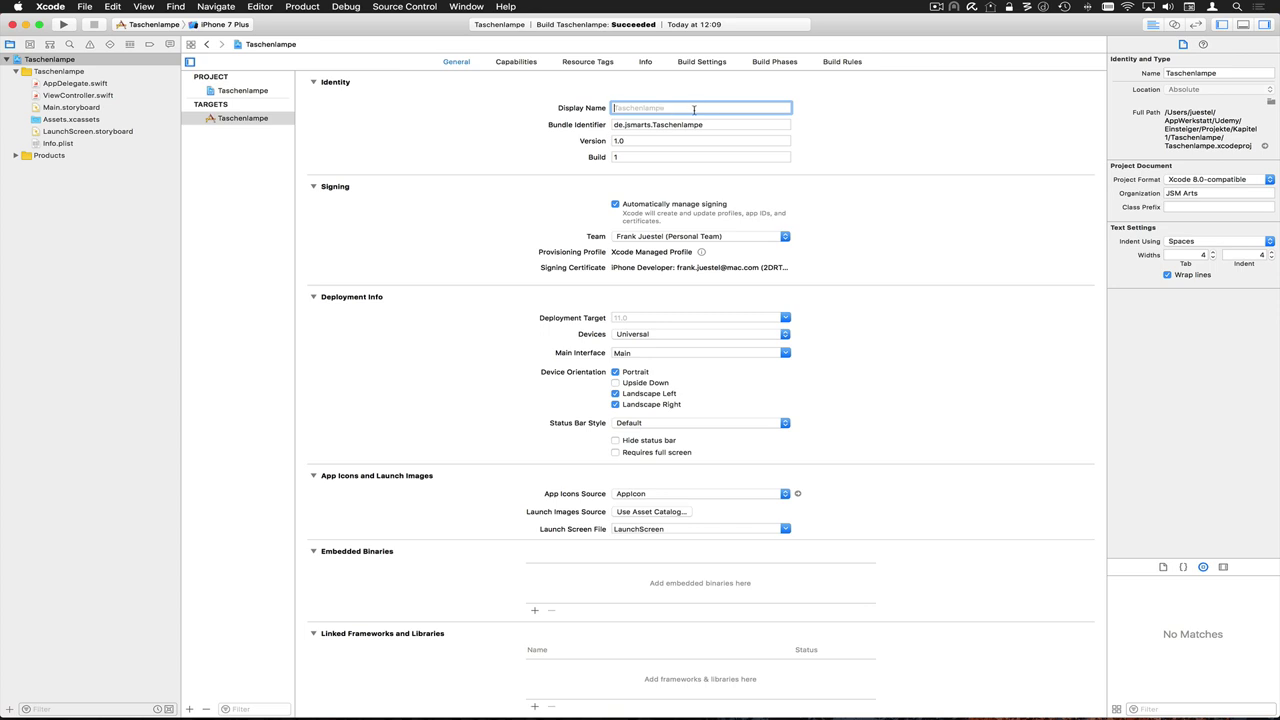
pyautogui.click(711, 124)
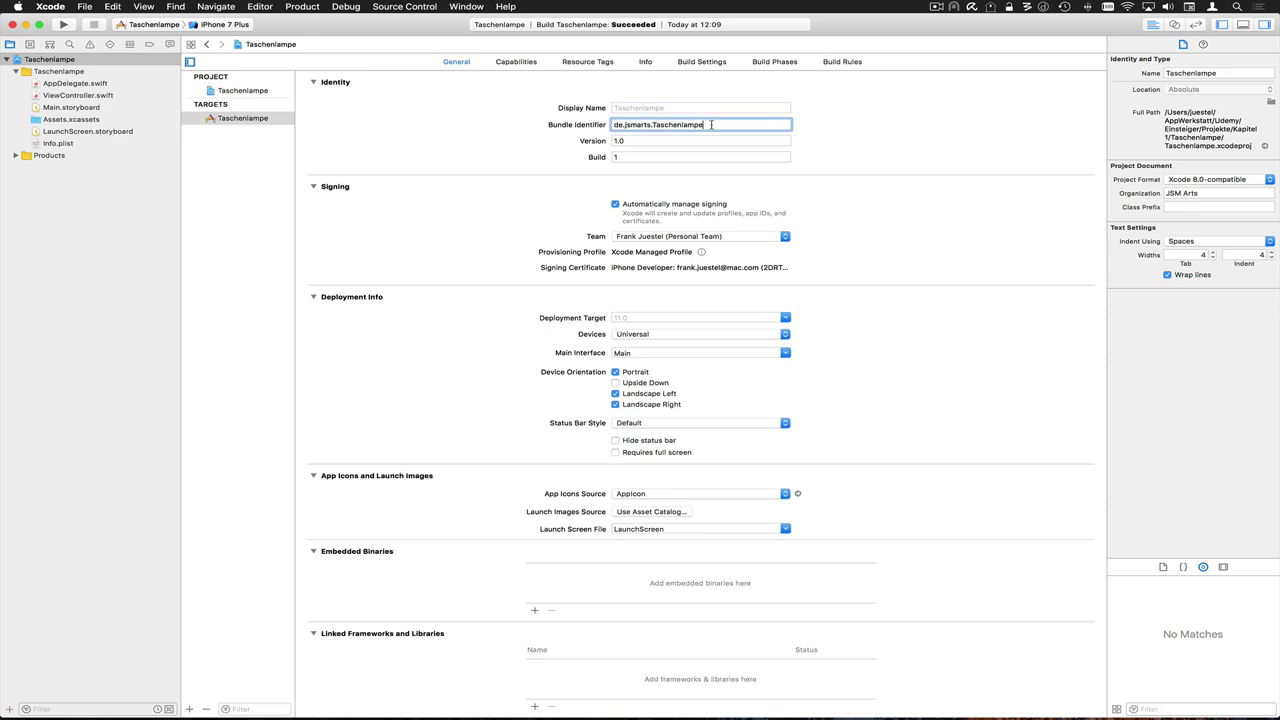
pyautogui.click(657, 140)
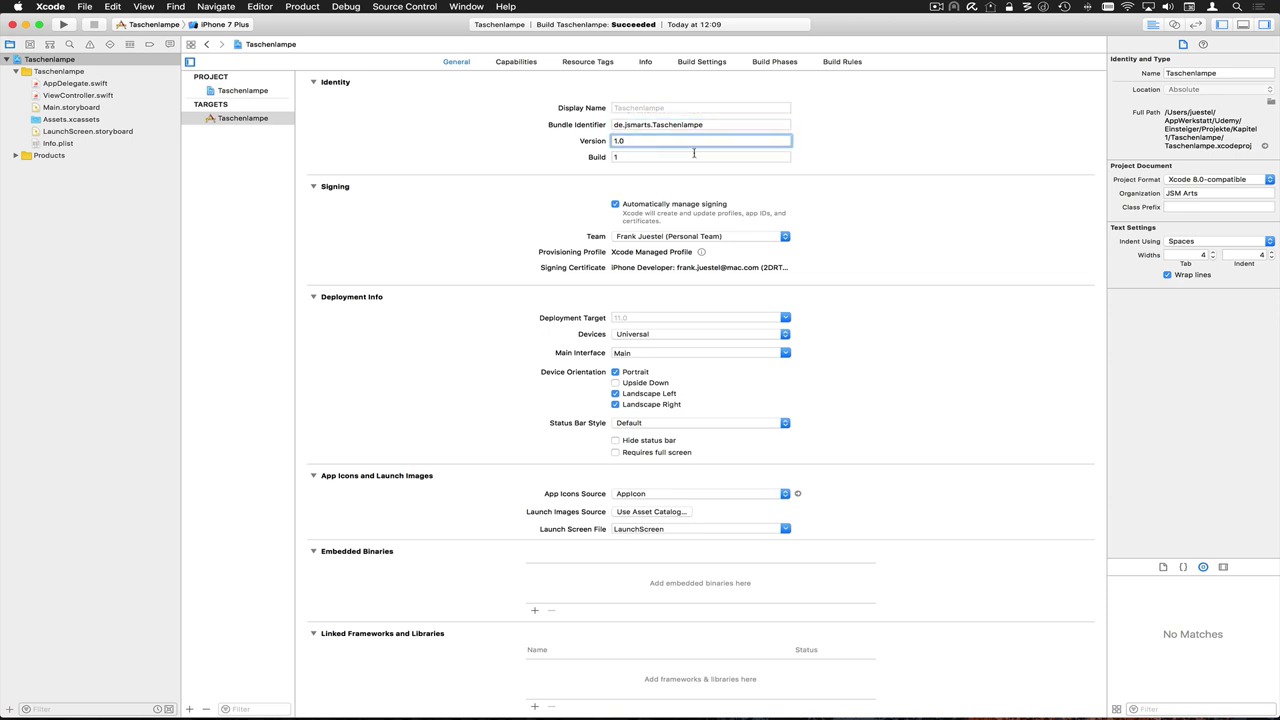
pyautogui.click(669, 157)
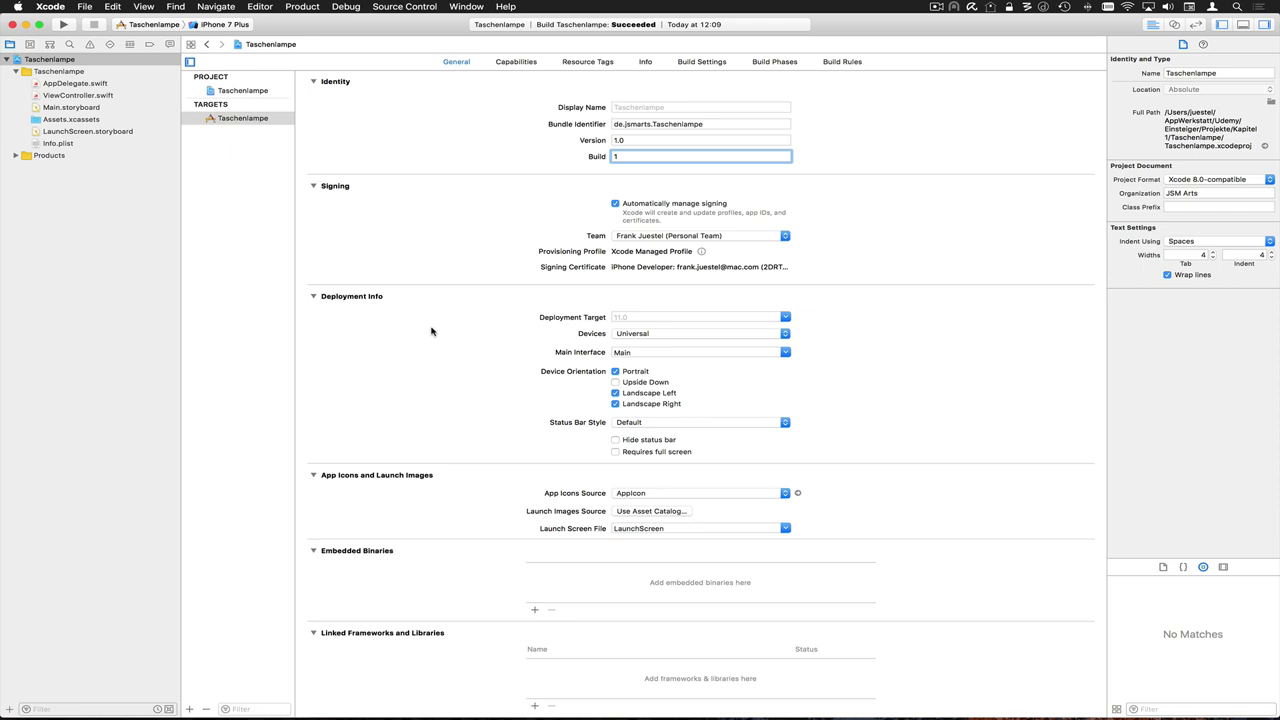
# Set the Taschenlampe target's deployment target to 11.0
pyautogui.click(786, 317)
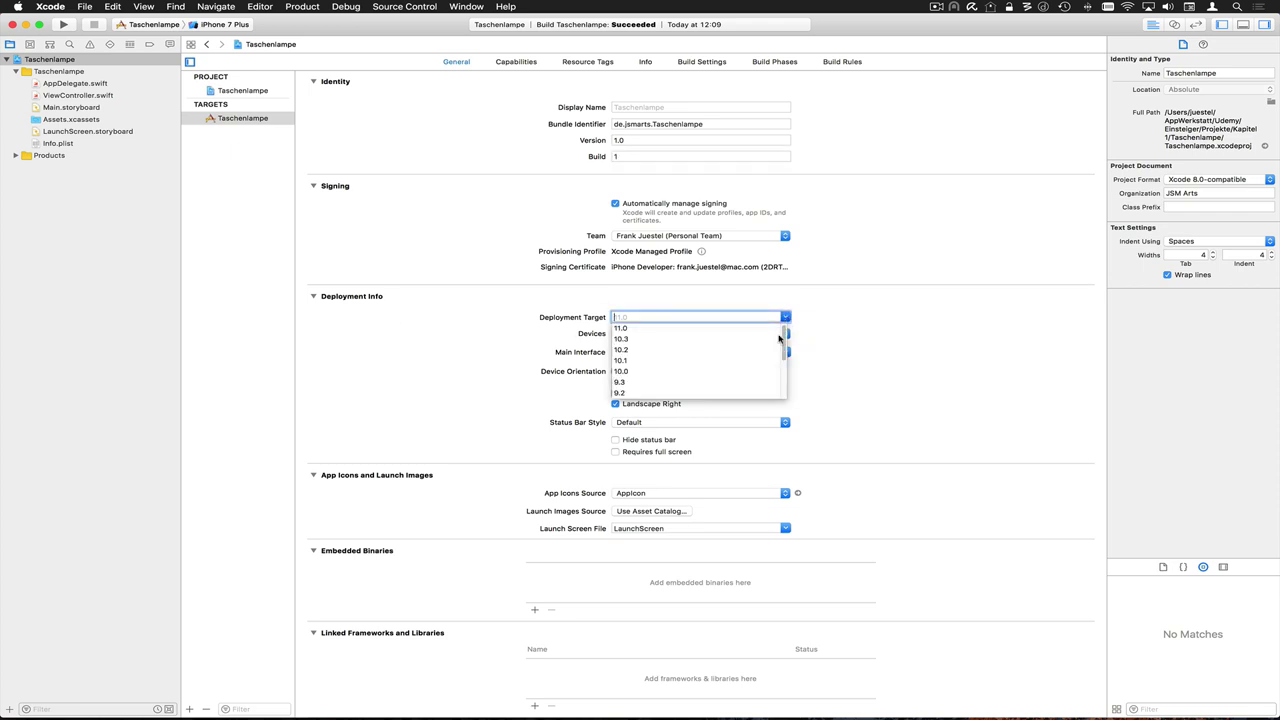
pyautogui.moveTo(787, 358); pyautogui.dragTo(780, 331)
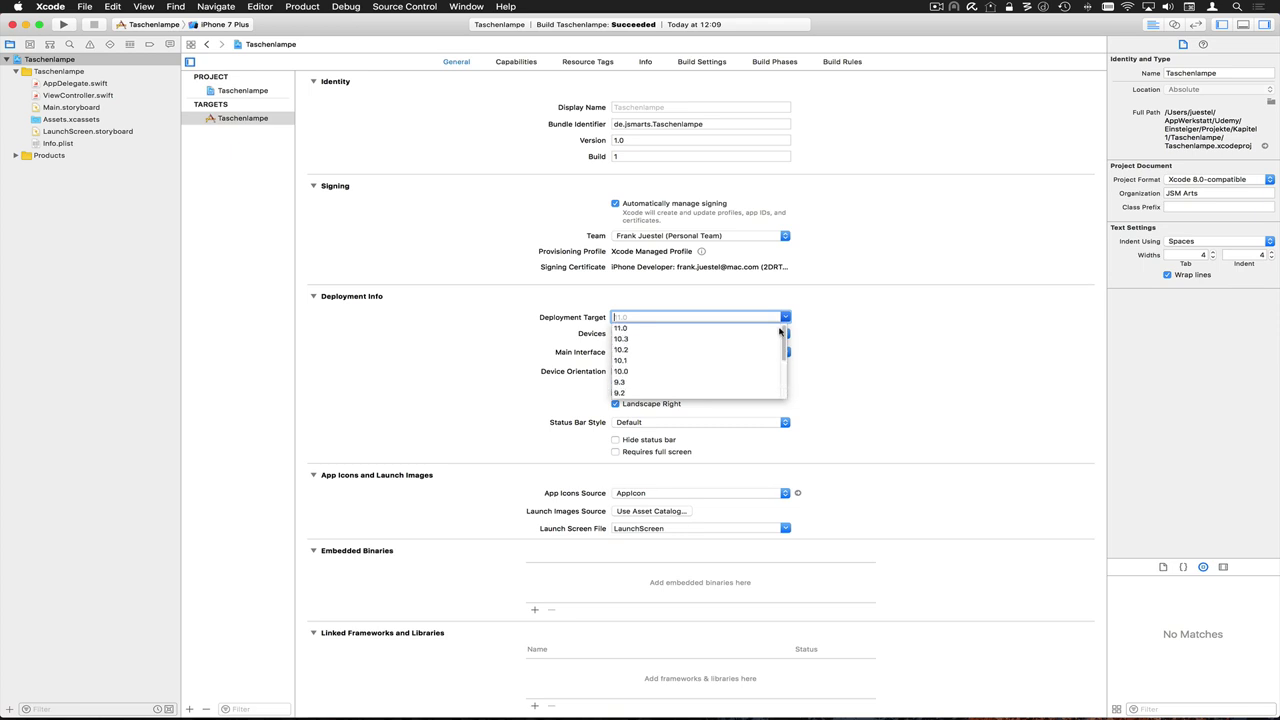
pyautogui.click(634, 328)
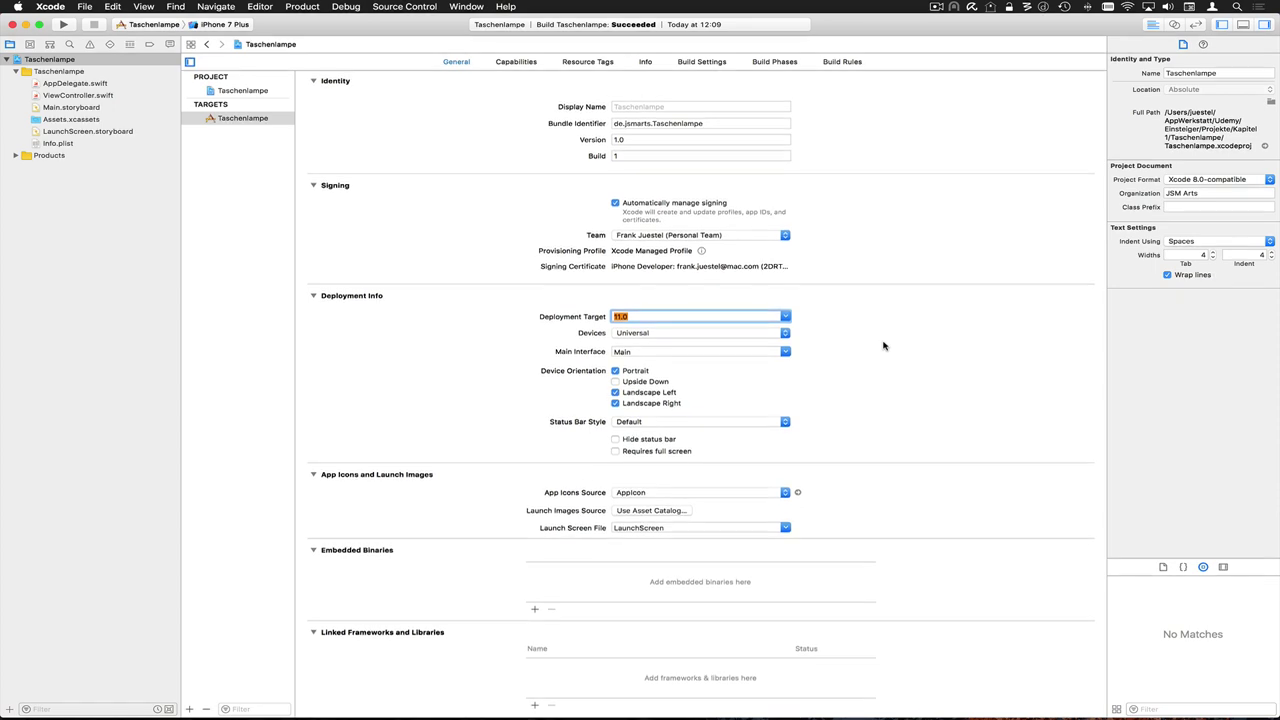
# Check the available choices for the target's supported devices and main interface without changing them
pyautogui.click(784, 335)
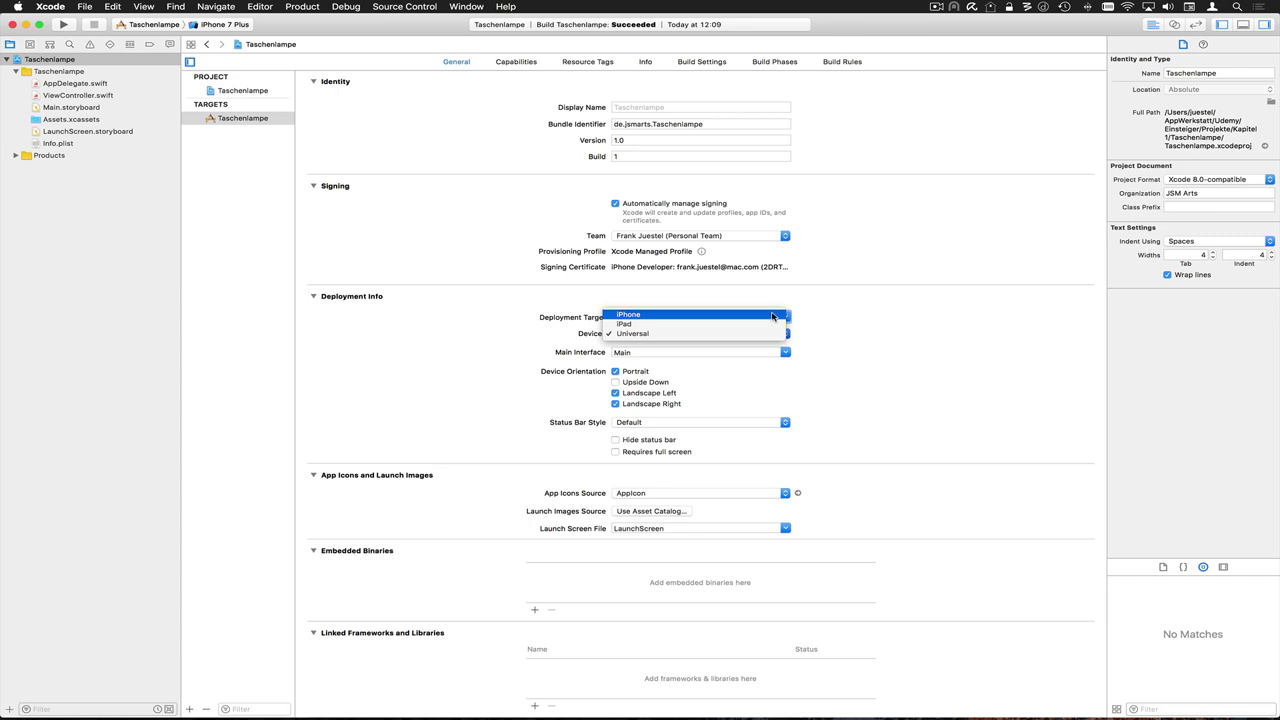
pyautogui.click(881, 351)
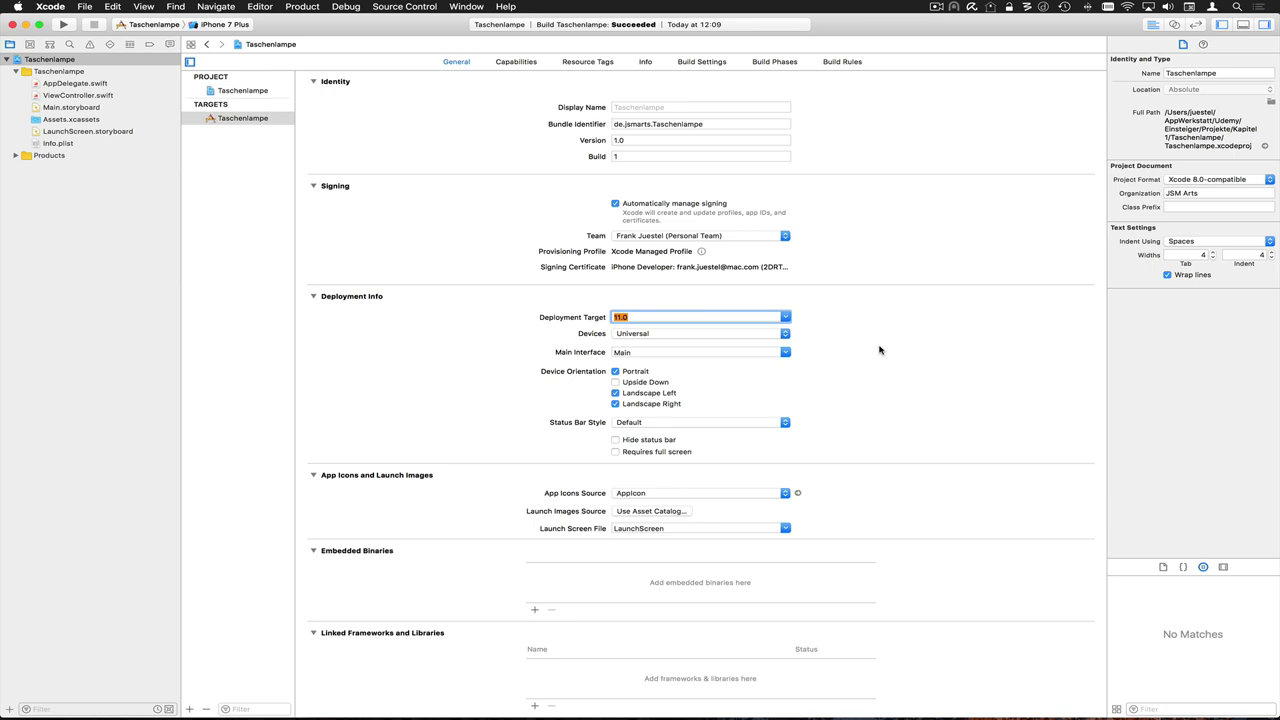
pyautogui.click(785, 336)
pyautogui.click(786, 352)
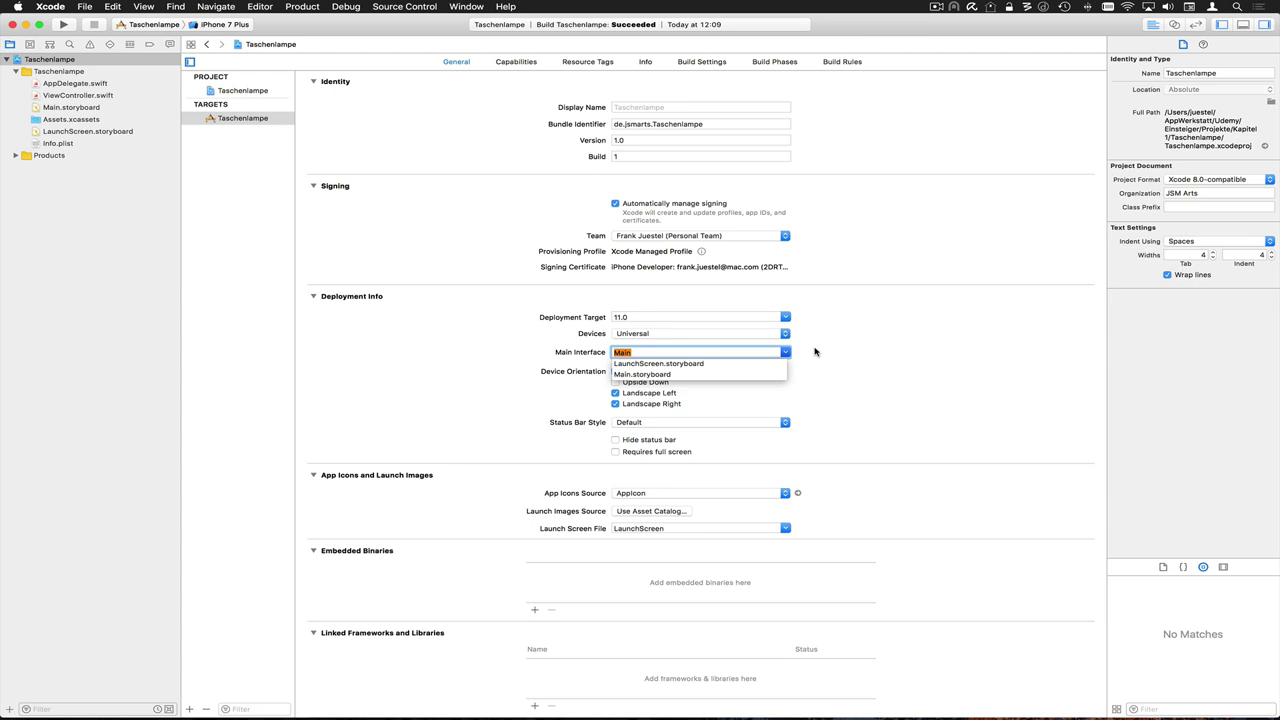
pyautogui.click(815, 351)
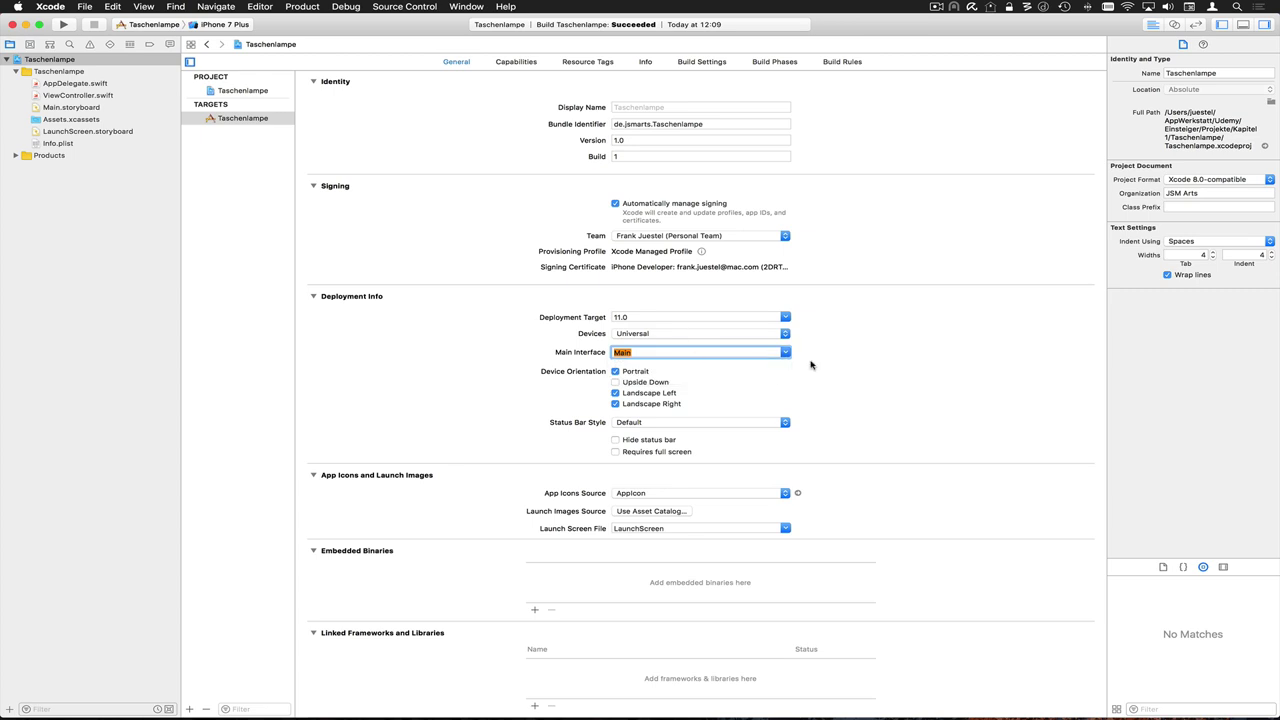
# View Main.storyboard, and return to the target's general settings to check the status bar style choices
pyautogui.click(75, 107)
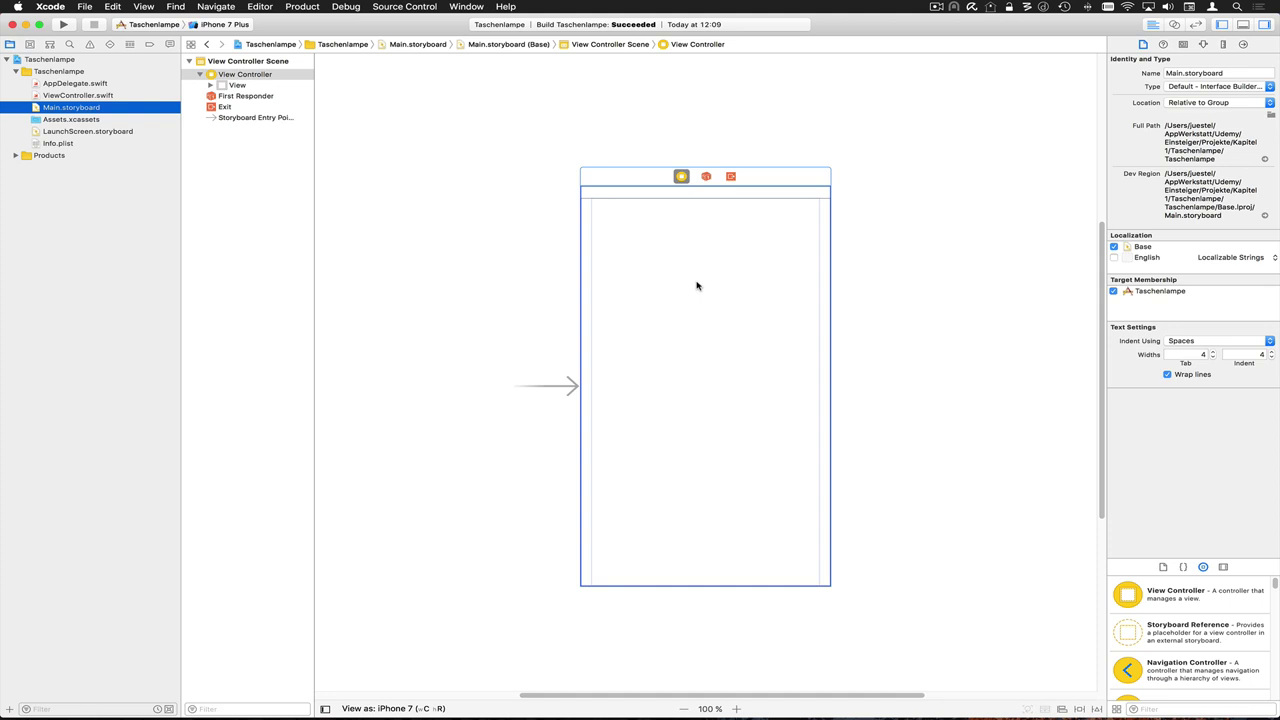
pyautogui.click(44, 60)
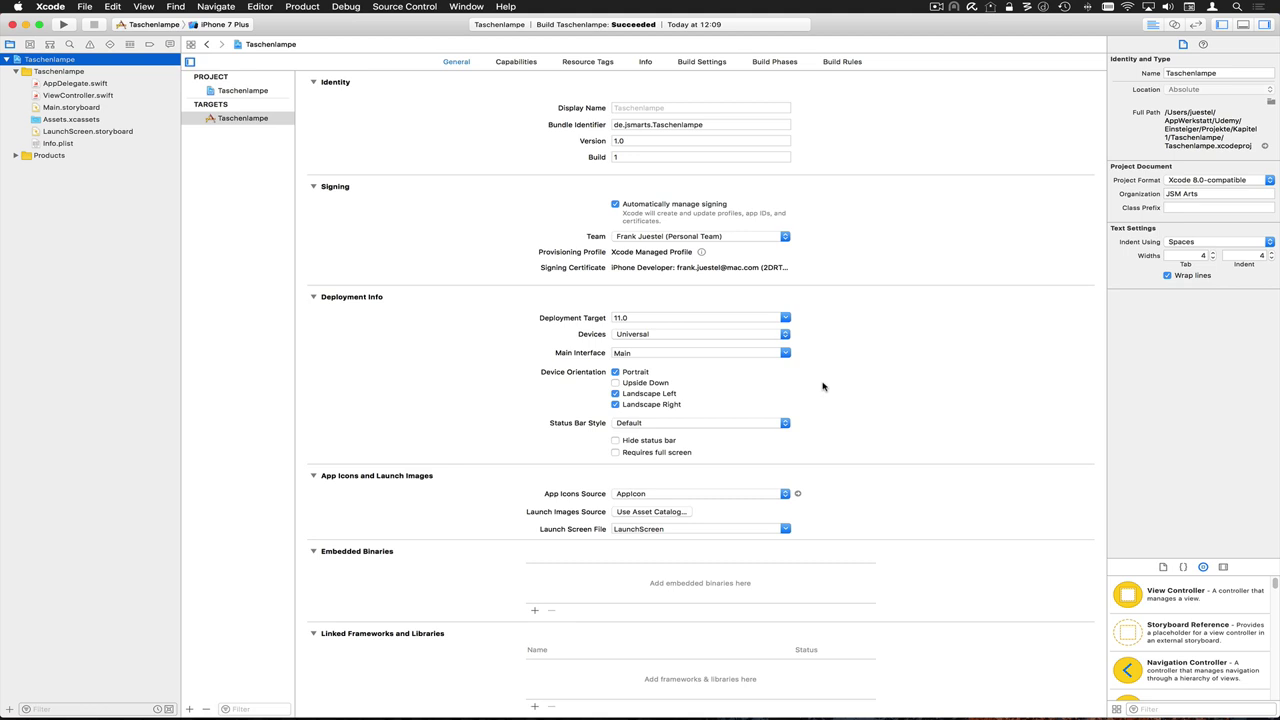
pyautogui.scroll(-1, 822, 386)
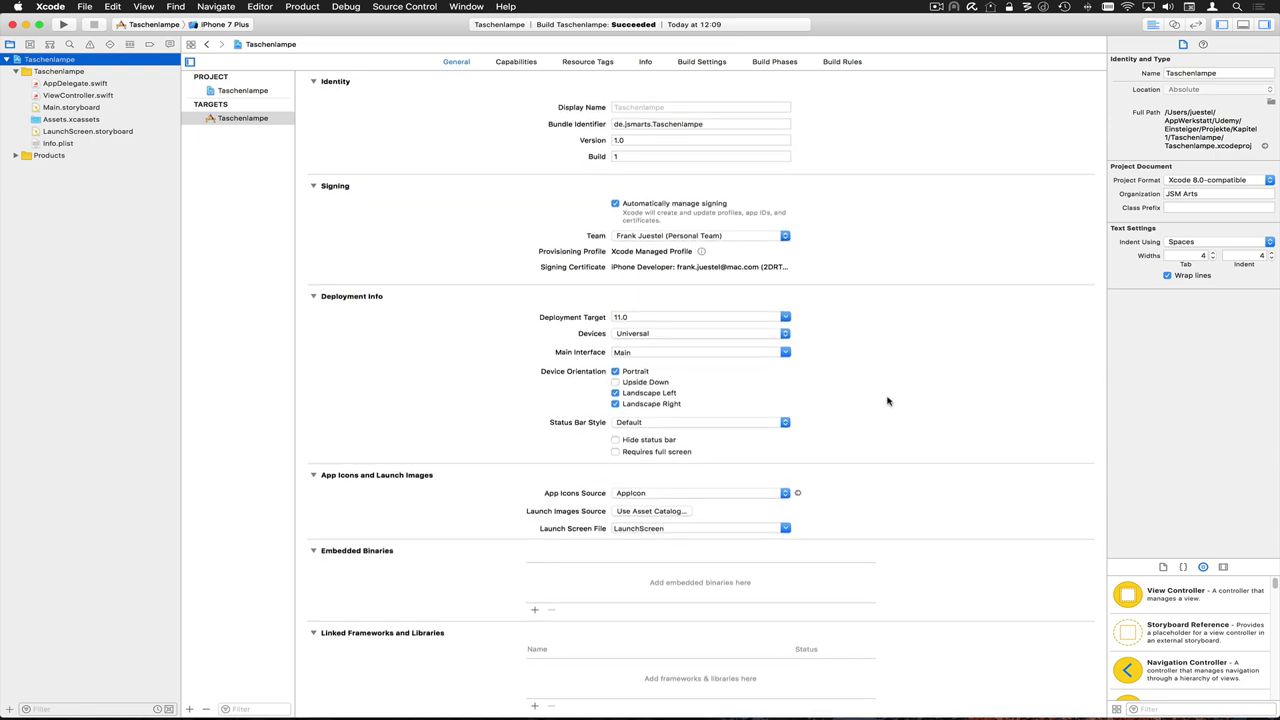
pyautogui.click(785, 422)
pyautogui.click(836, 423)
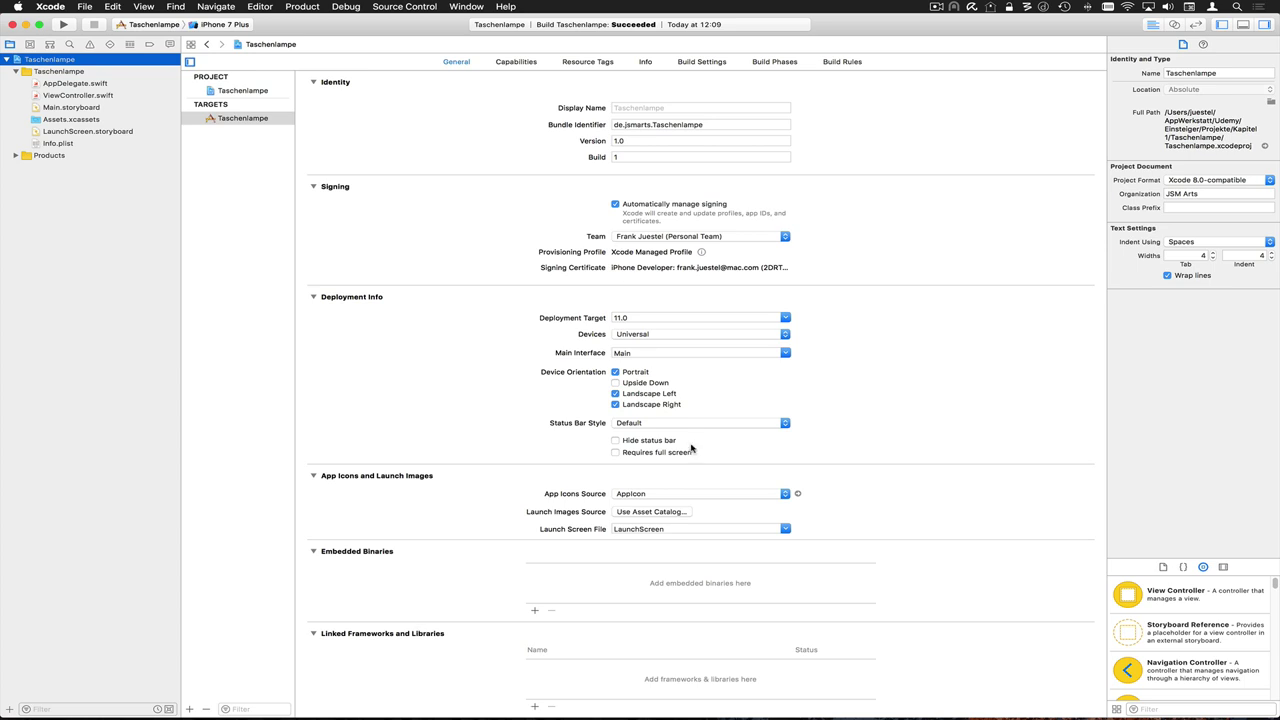
# Examine the target's capabilities, including the Maps description, as well as its resource tags and custom iOS properties
pyautogui.click(512, 62)
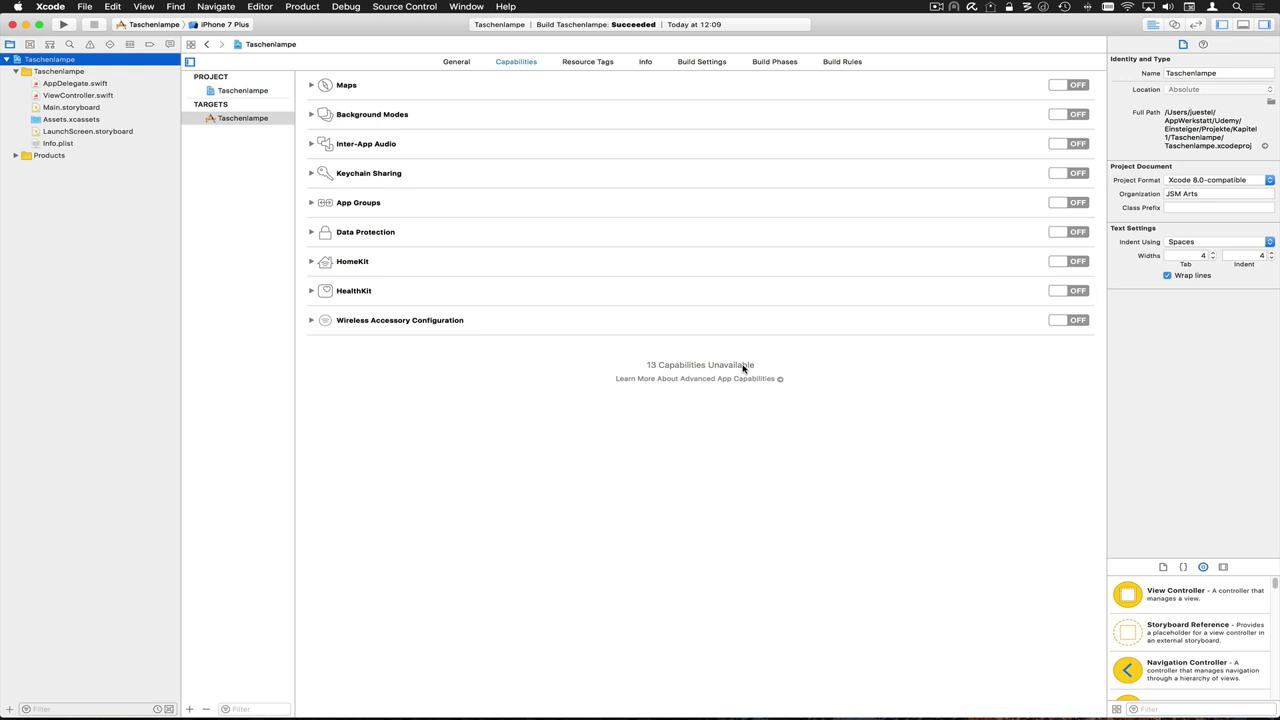
pyautogui.click(311, 86)
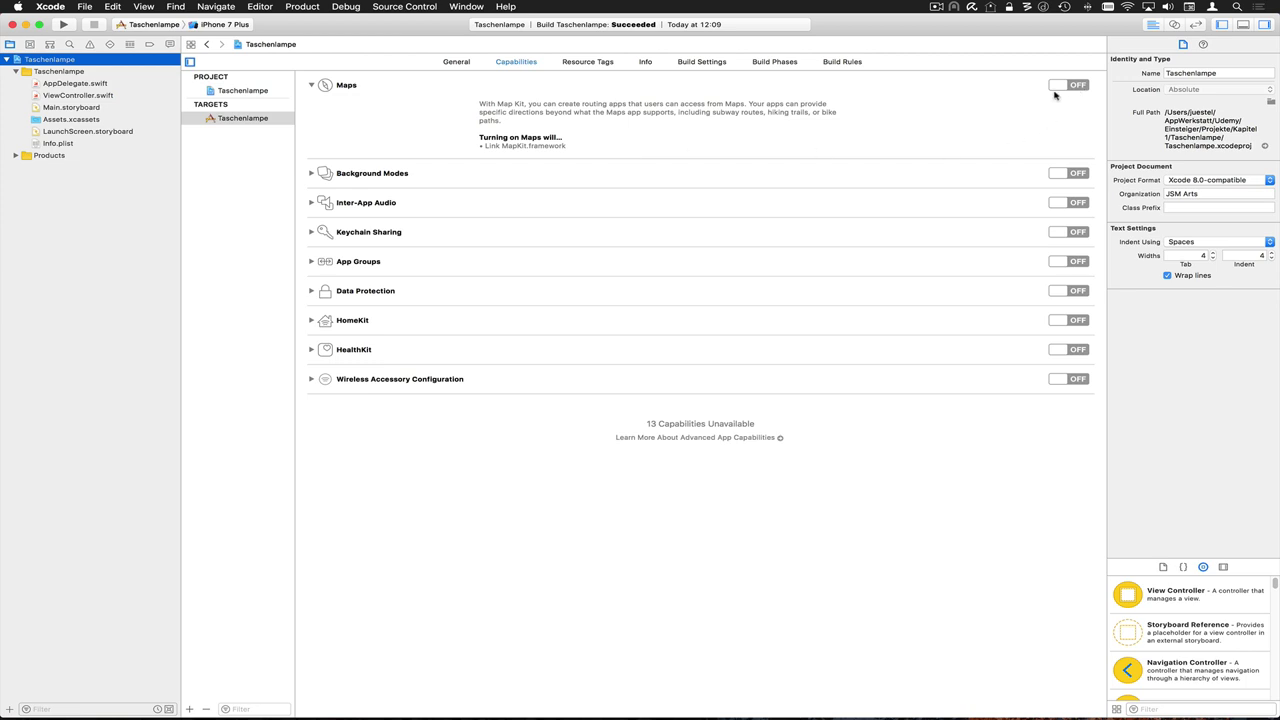
pyautogui.click(311, 86)
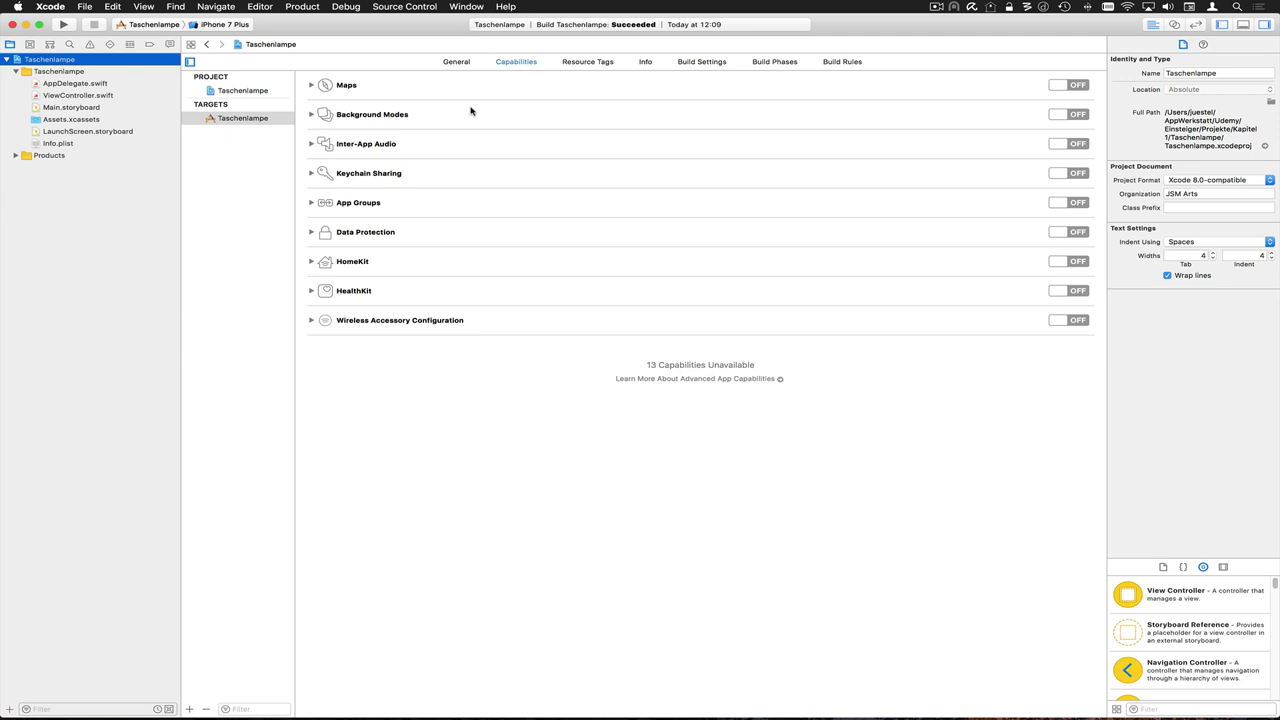
pyautogui.click(591, 64)
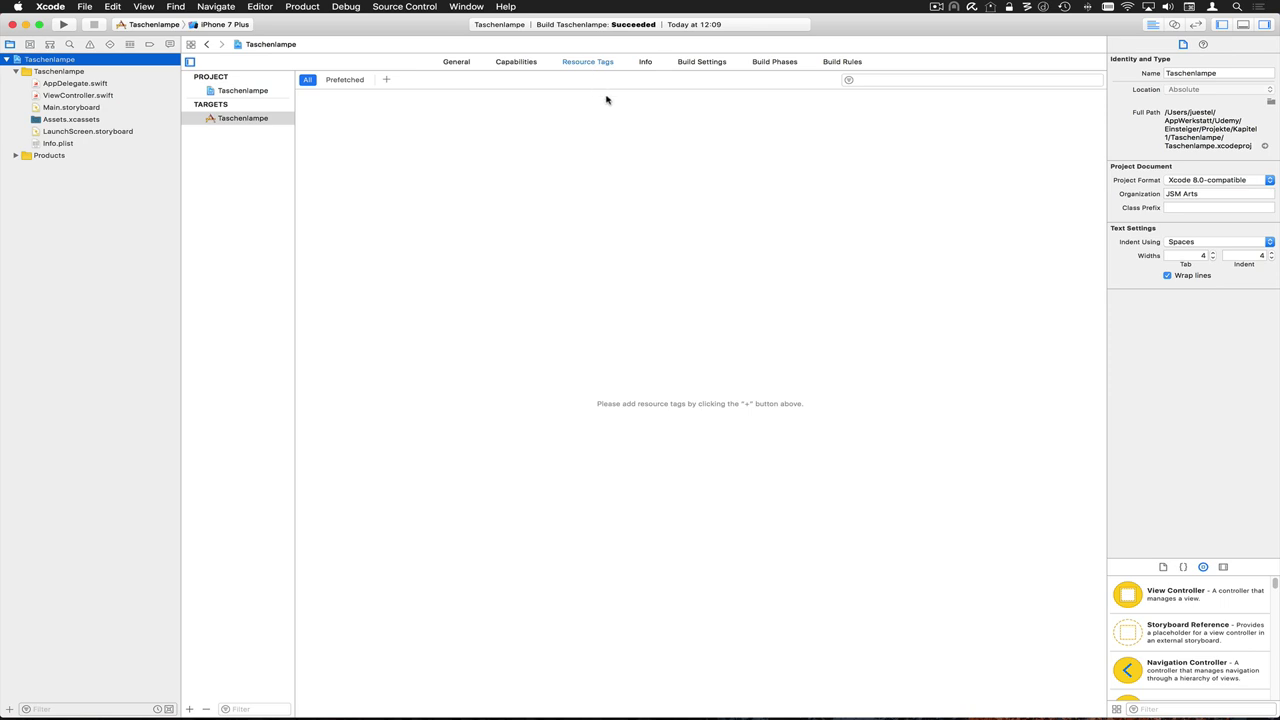
pyautogui.click(646, 63)
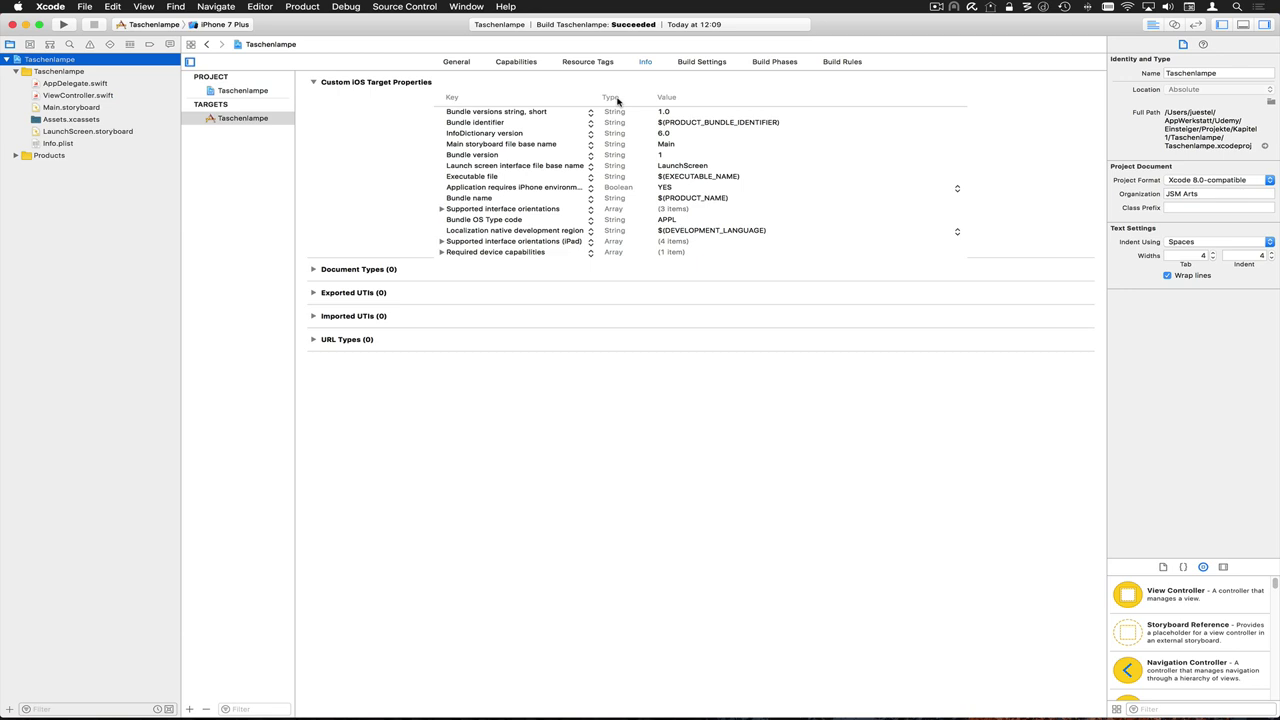
# Look through the full list of the Taschenlampe target's build settings
pyautogui.click(700, 62)
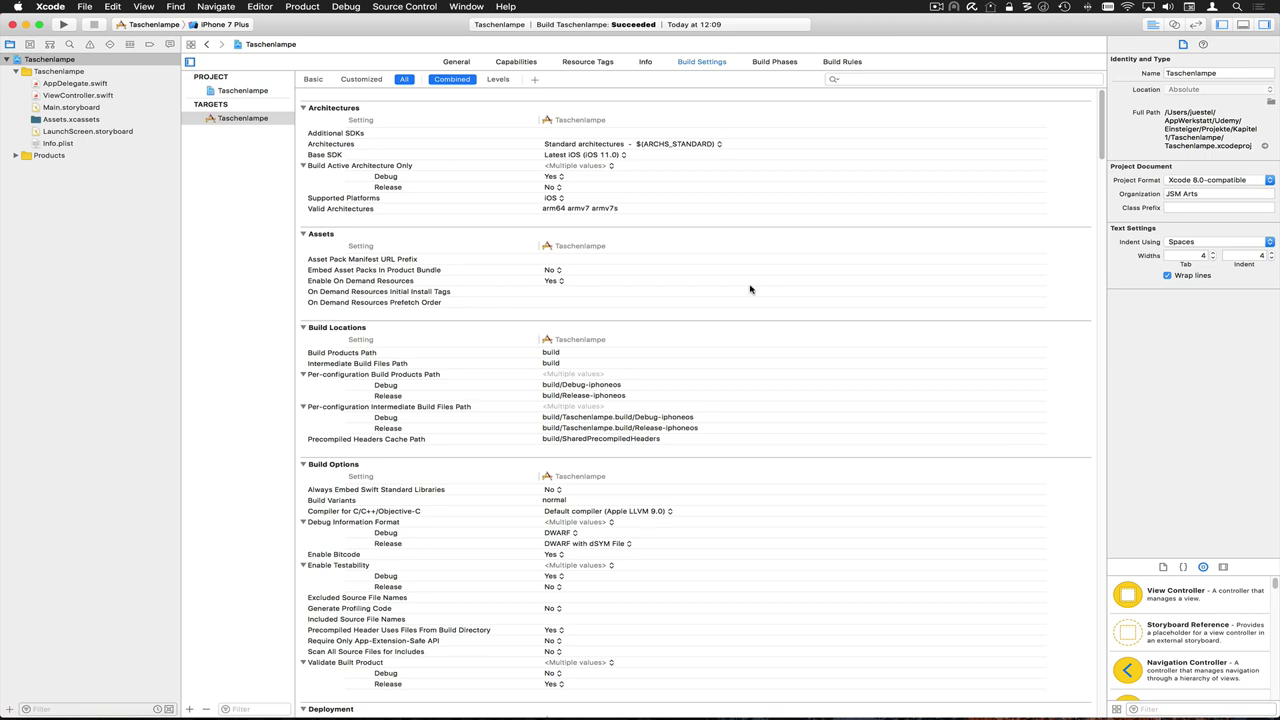
pyautogui.scroll(-10, 750, 289)
pyautogui.scroll(-15, 750, 289)
pyautogui.scroll(-15, 750, 289)
pyautogui.scroll(20, 750, 289)
pyautogui.scroll(-5, 750, 289)
pyautogui.scroll(5, 750, 289)
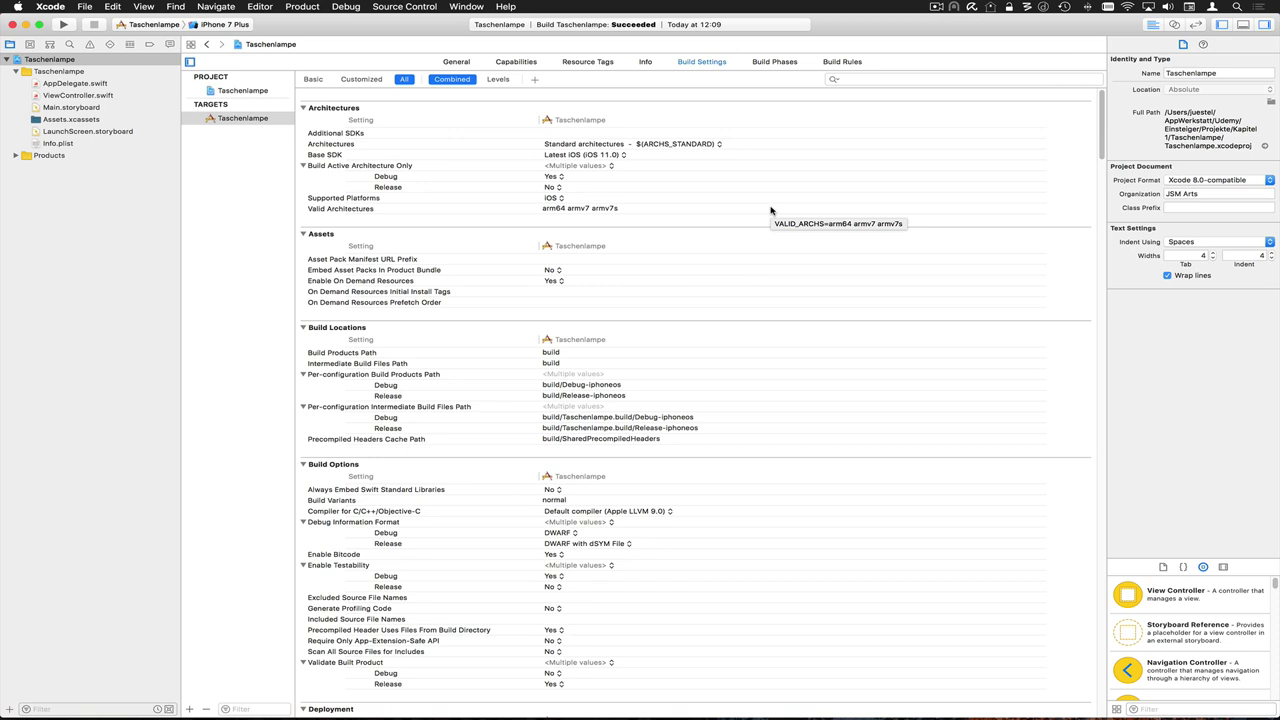
# Expand all of the target's build phases to inspect dependencies, compiled sources, linked libraries and bundle resources
pyautogui.click(777, 63)
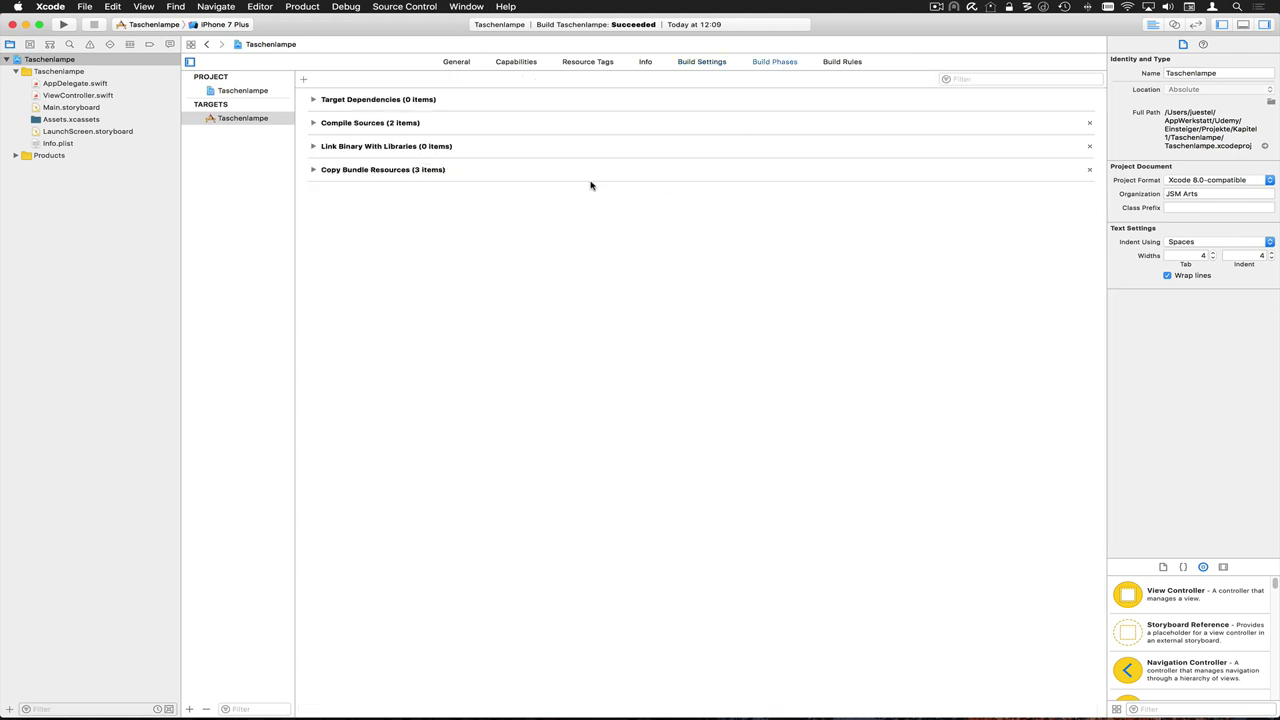
pyautogui.click(315, 100)
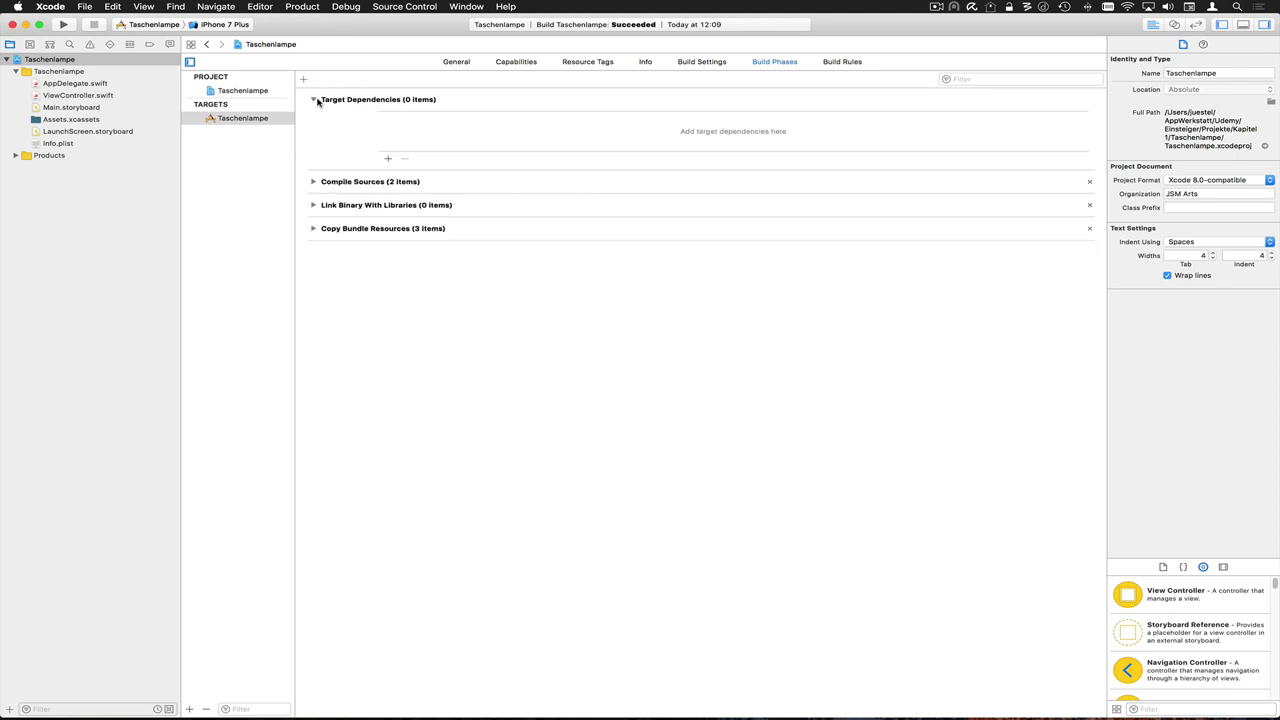
pyautogui.click(313, 182)
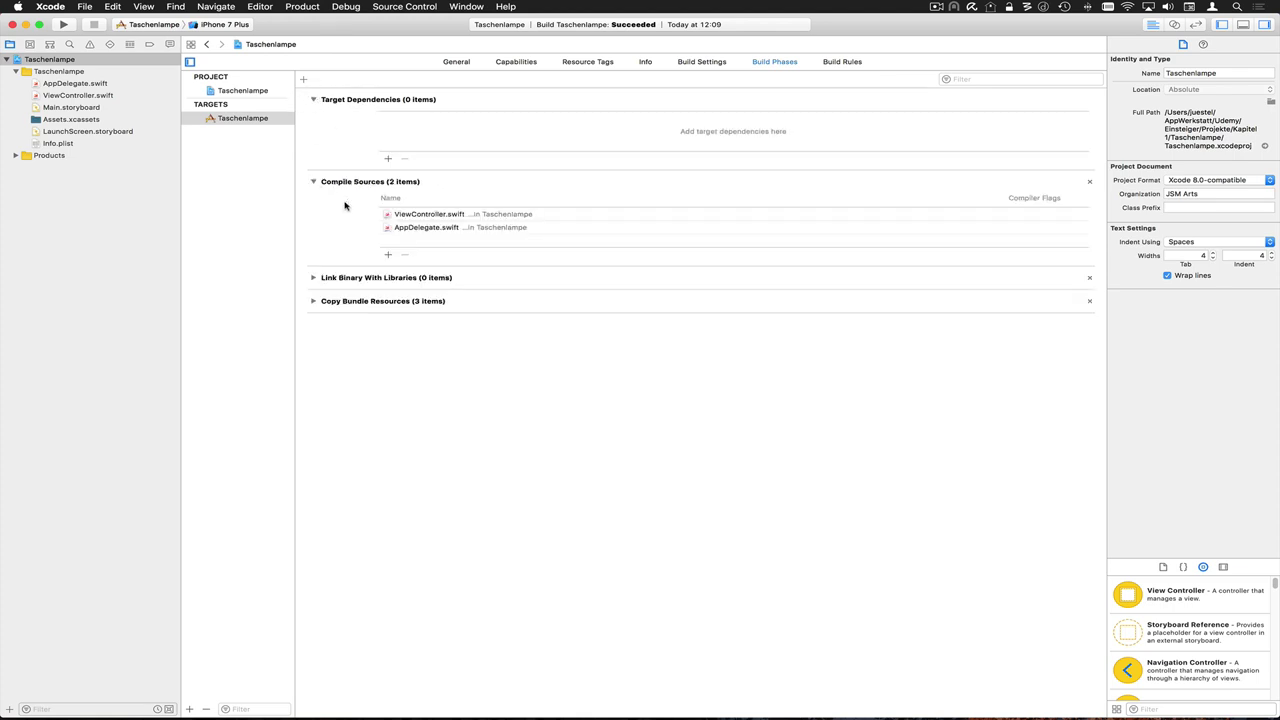
pyautogui.click(313, 279)
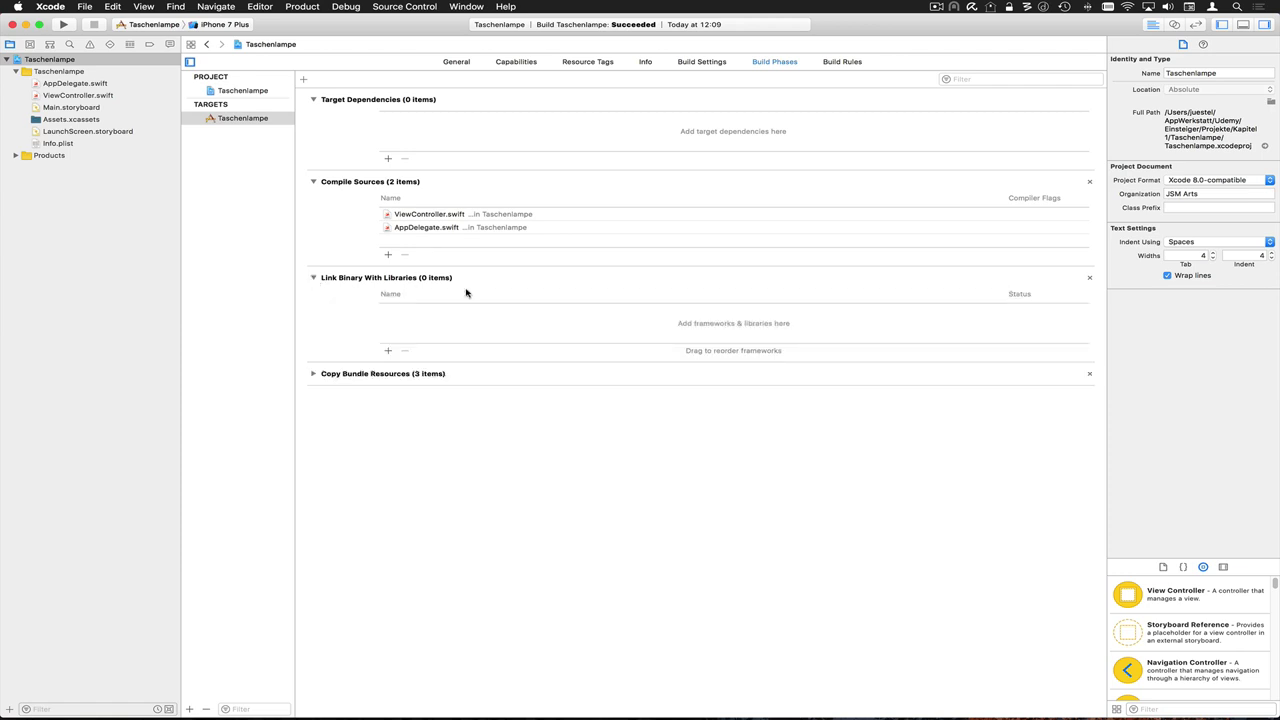
pyautogui.click(313, 374)
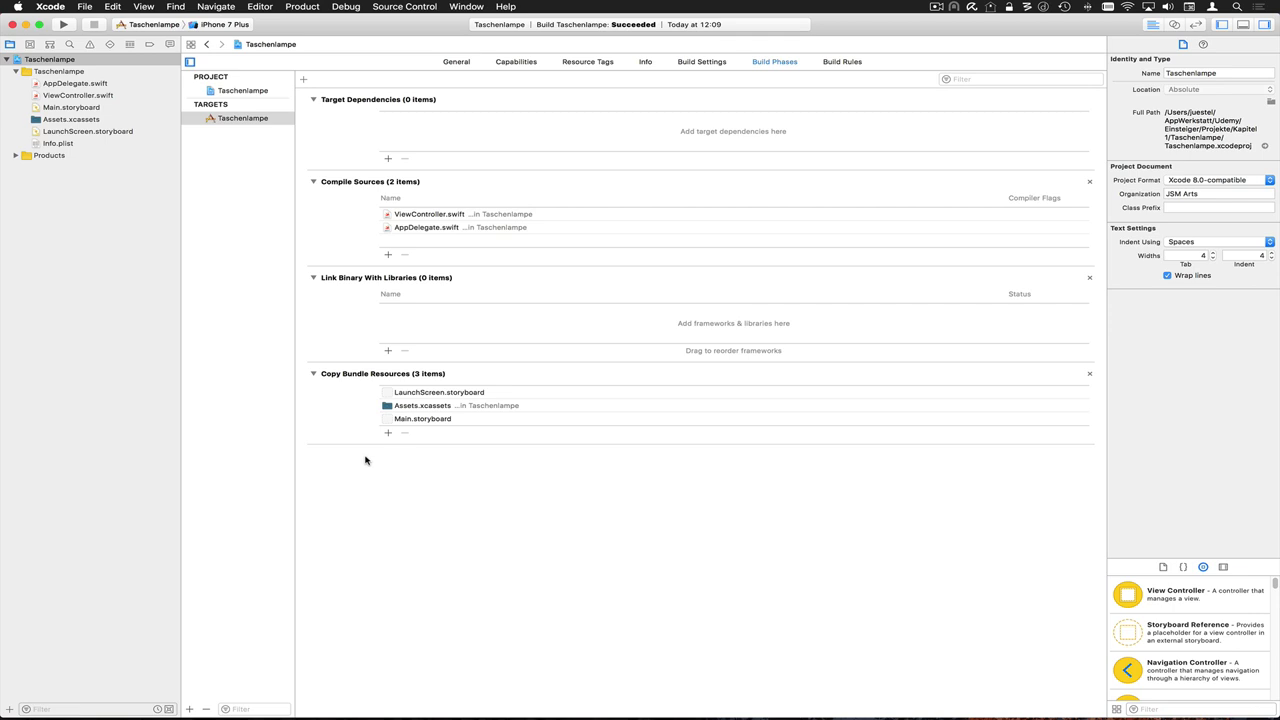
# Look through the target's build rules
pyautogui.click(841, 62)
pyautogui.scroll(-10, 676, 225)
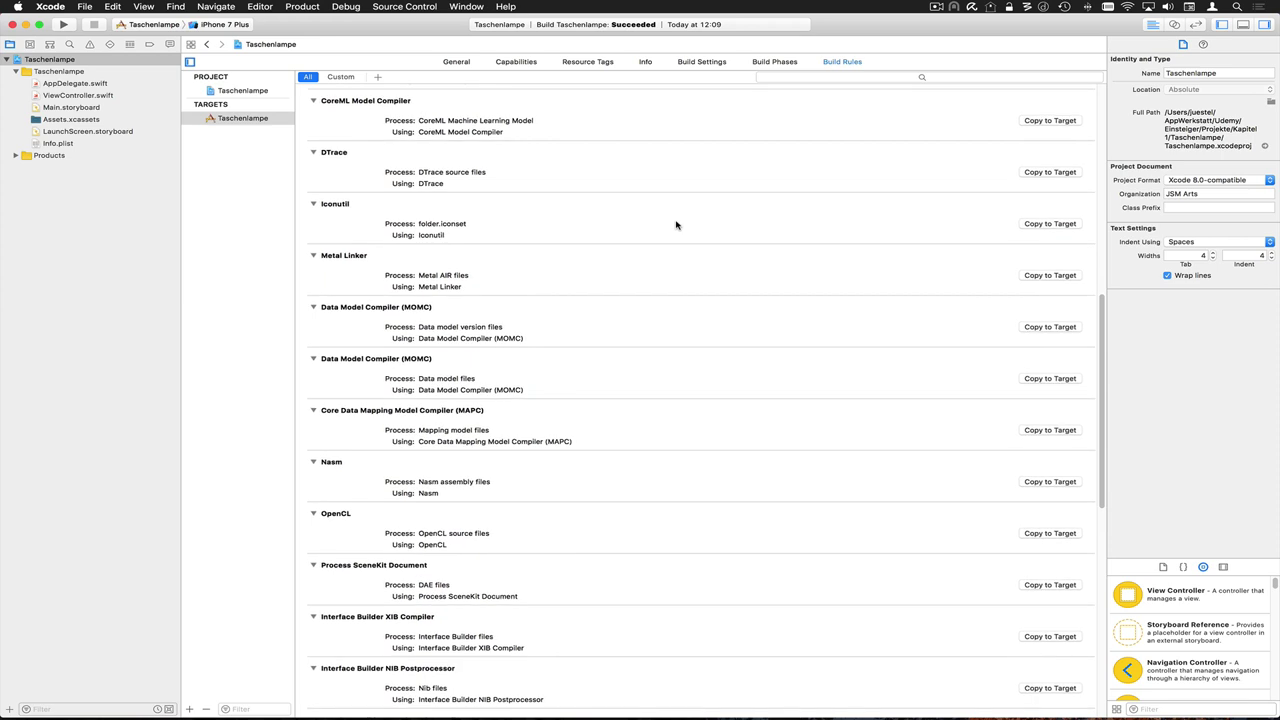
# Look through the remaining build rules, and return to the target's general settings to view the deployment target
pyautogui.scroll(-5, 662, 268)
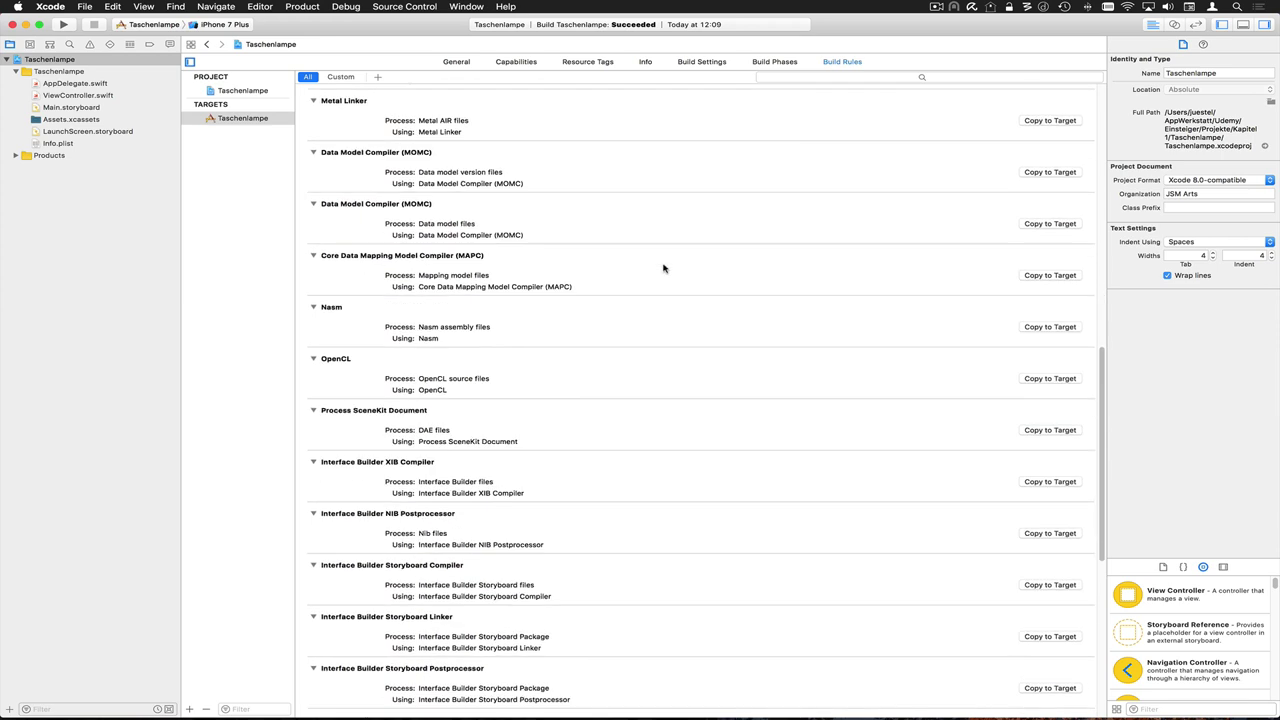
pyautogui.scroll(20, 662, 268)
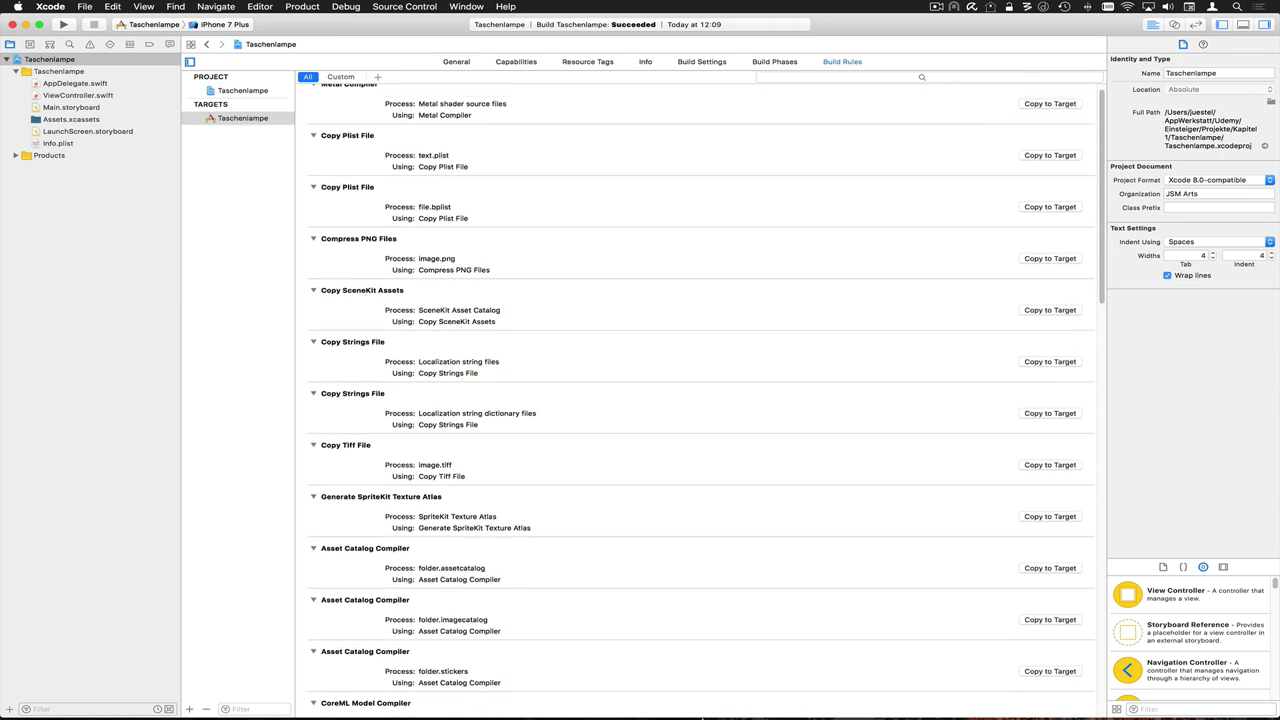
pyautogui.click(456, 61)
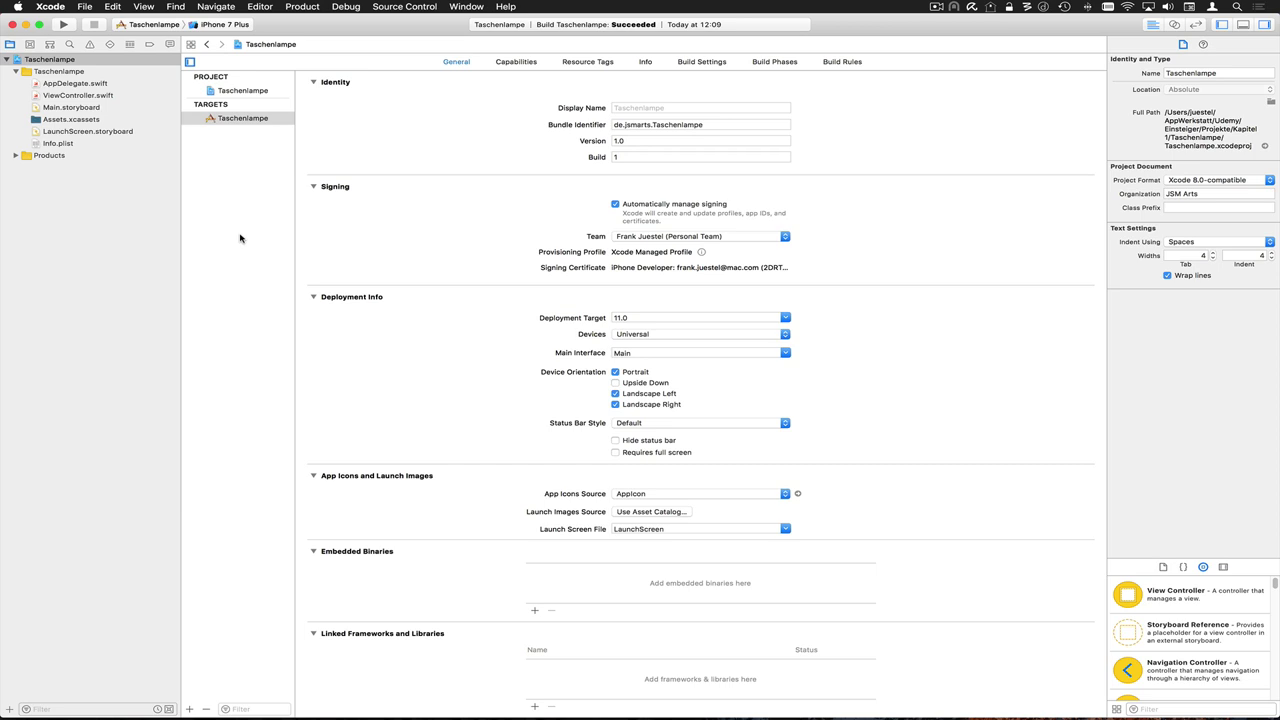
pyautogui.click(70, 61)
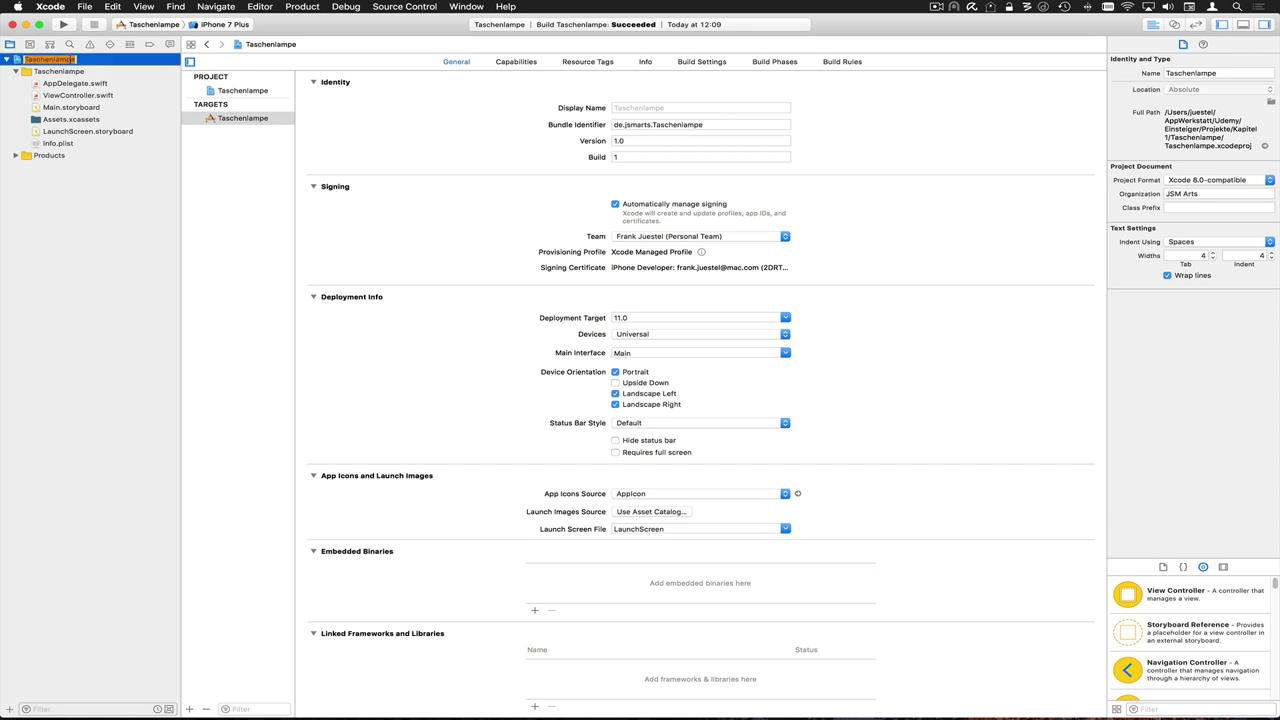
pyautogui.press('Return')
pyautogui.click(702, 318)
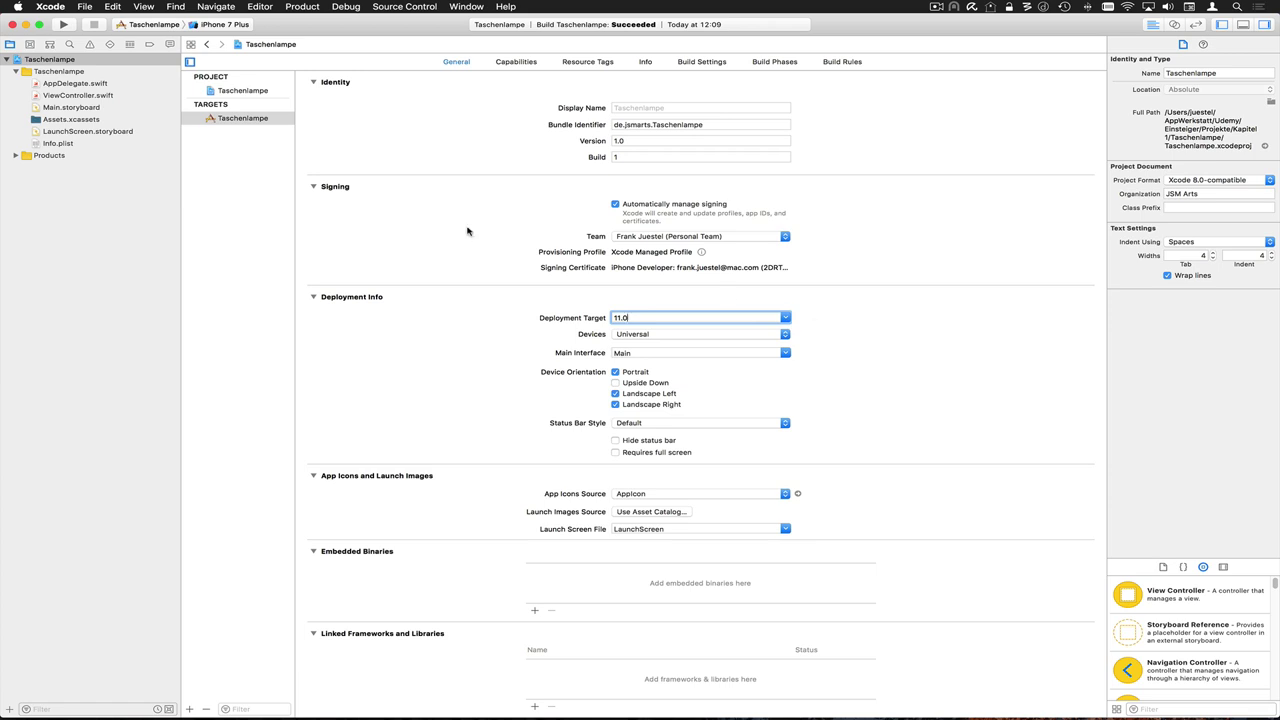
# Open Main.storyboard and select the View inside the View Controller in the document outline
pyautogui.click(70, 108)
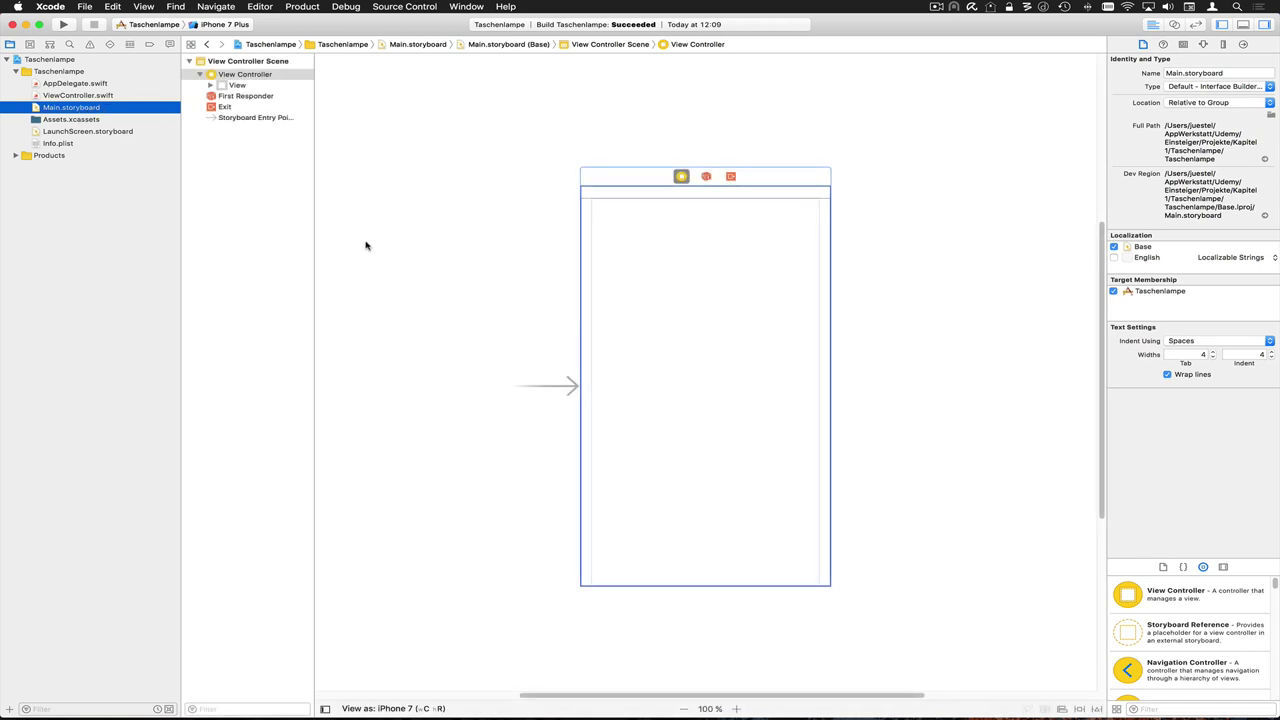
pyautogui.click(560, 218)
pyautogui.moveTo(558, 145); pyautogui.dragTo(895, 343)
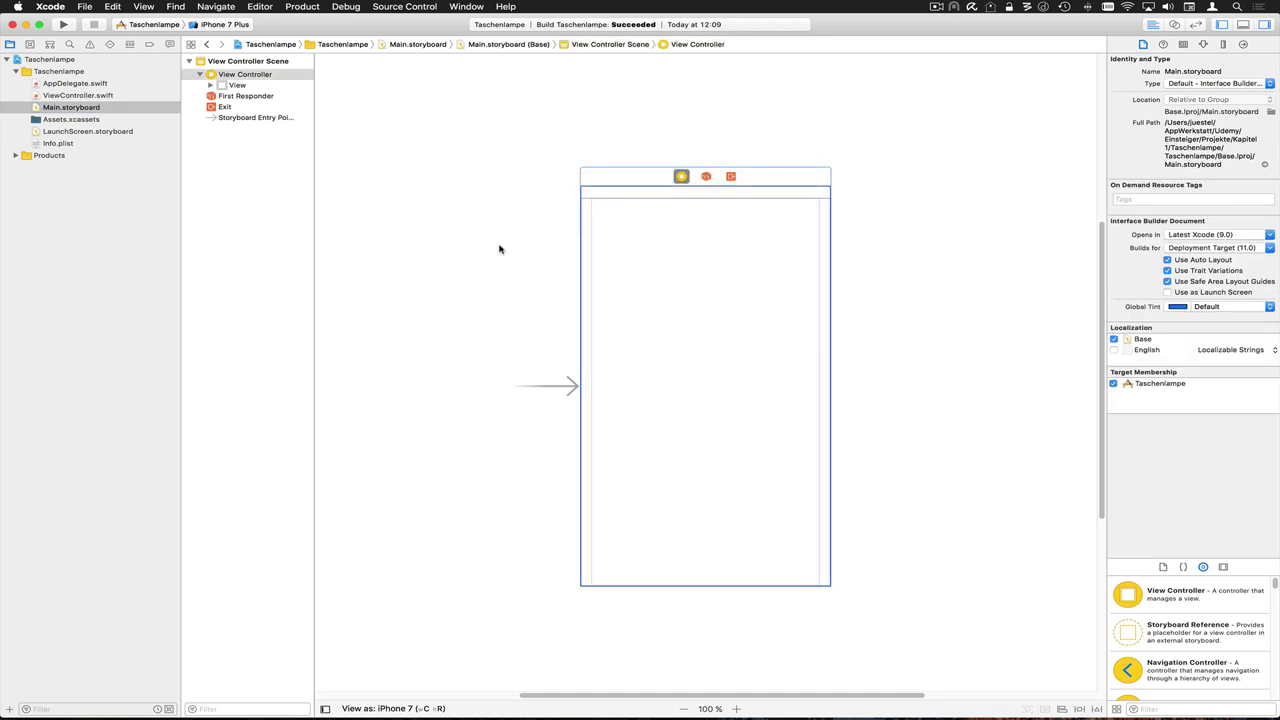
pyautogui.click(263, 77)
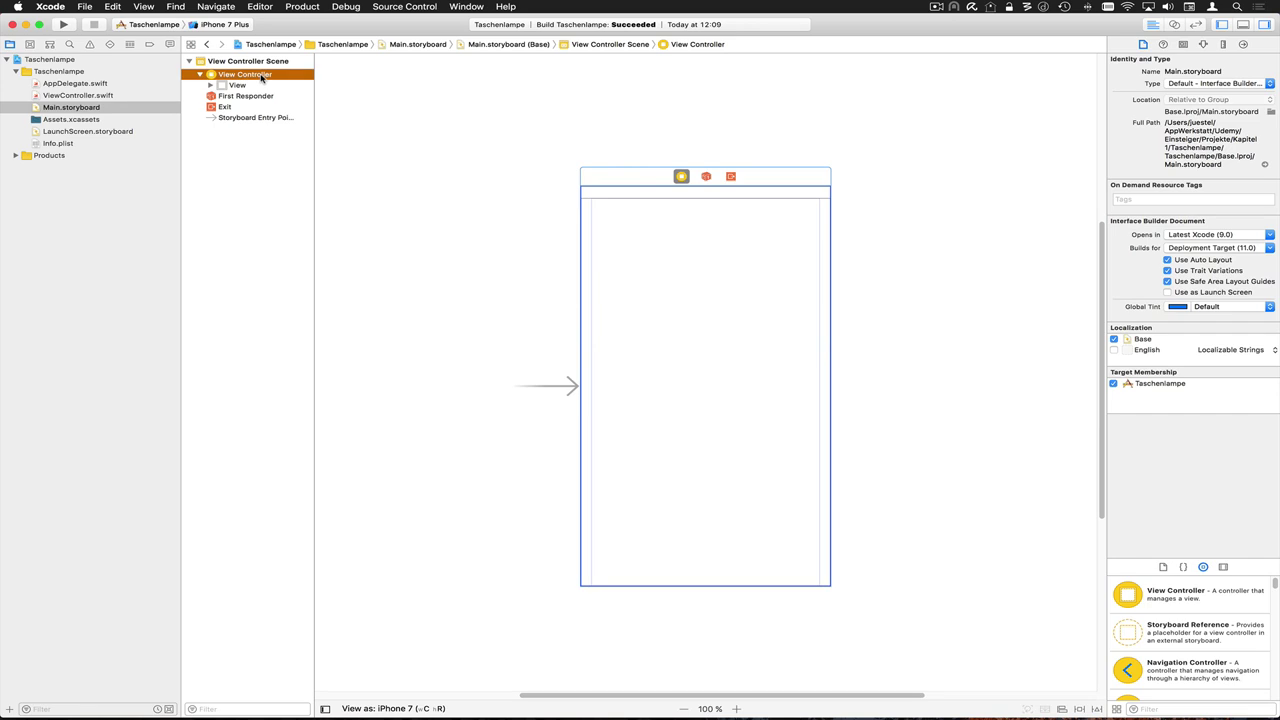
pyautogui.click(236, 86)
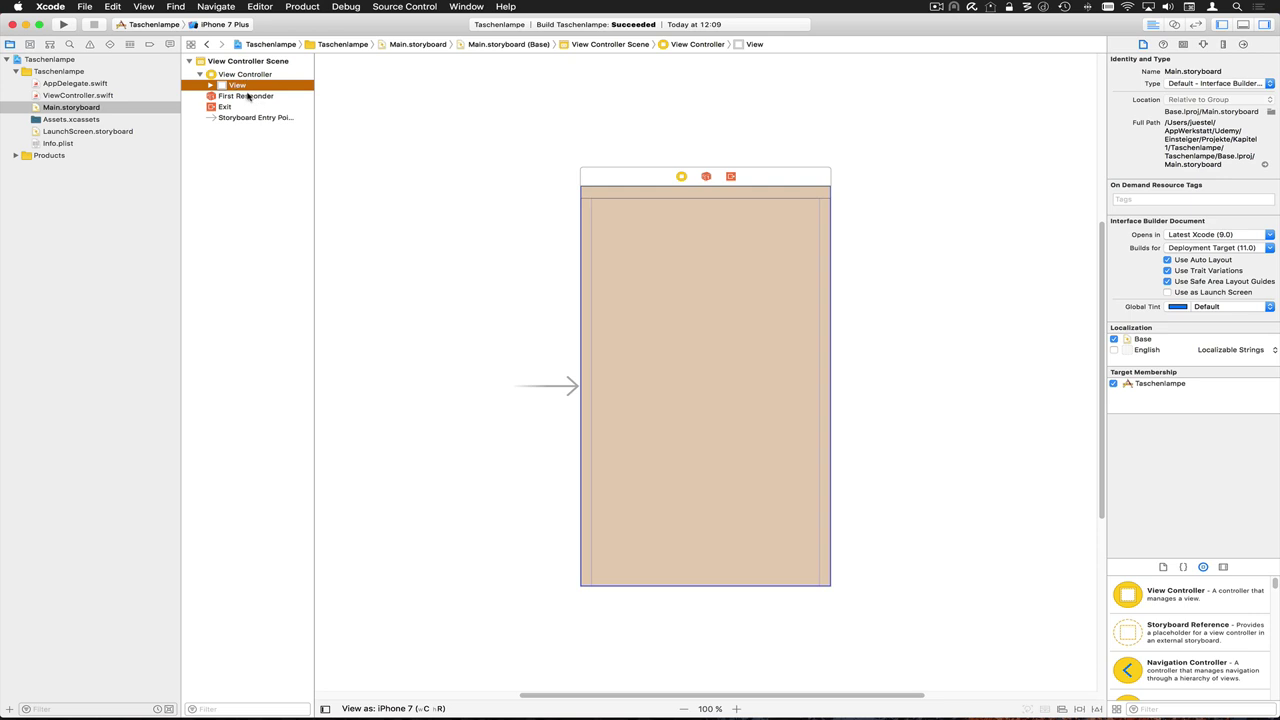
# Hide and show the storyboard's document outline twice
pyautogui.click(325, 710)
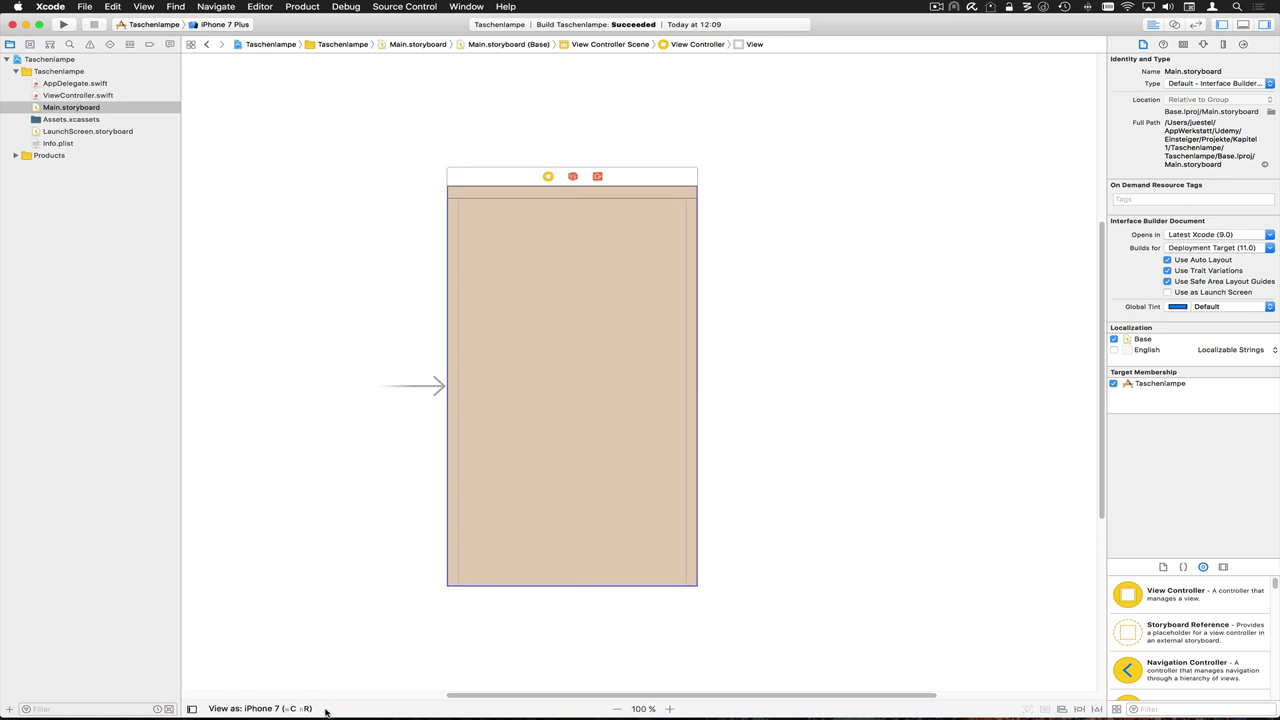
pyautogui.click(192, 710)
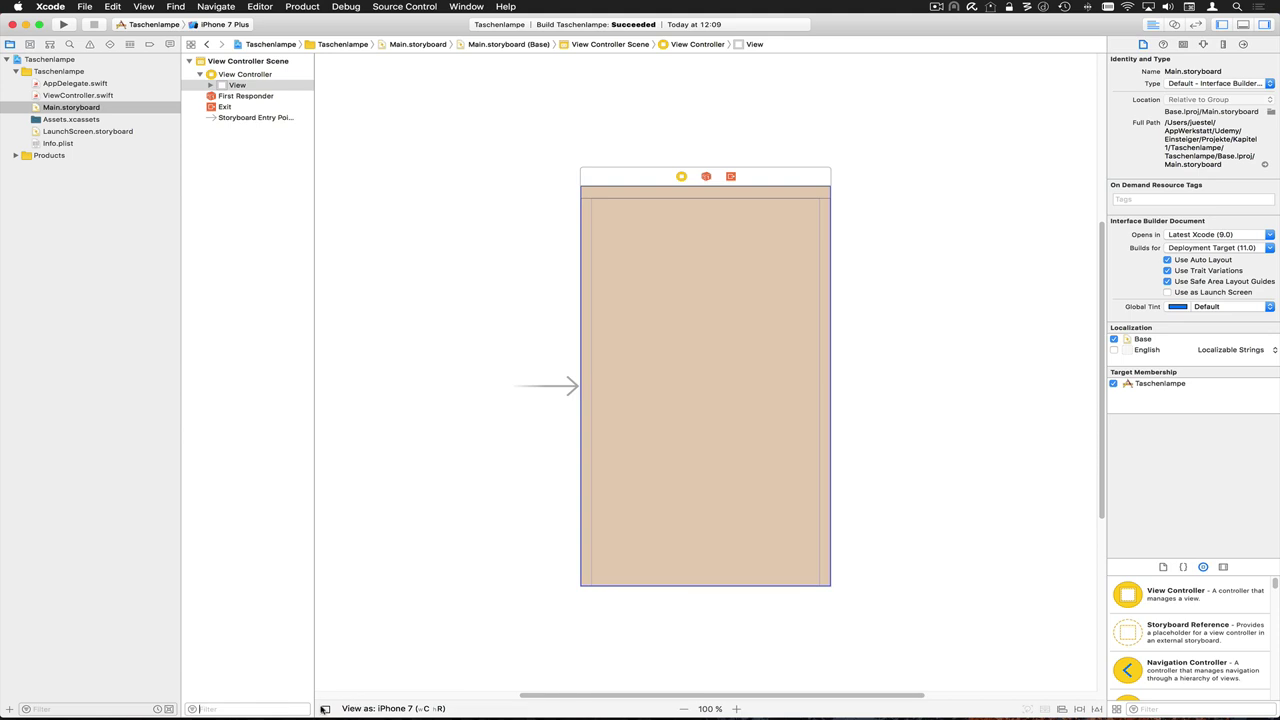
pyautogui.click(325, 710)
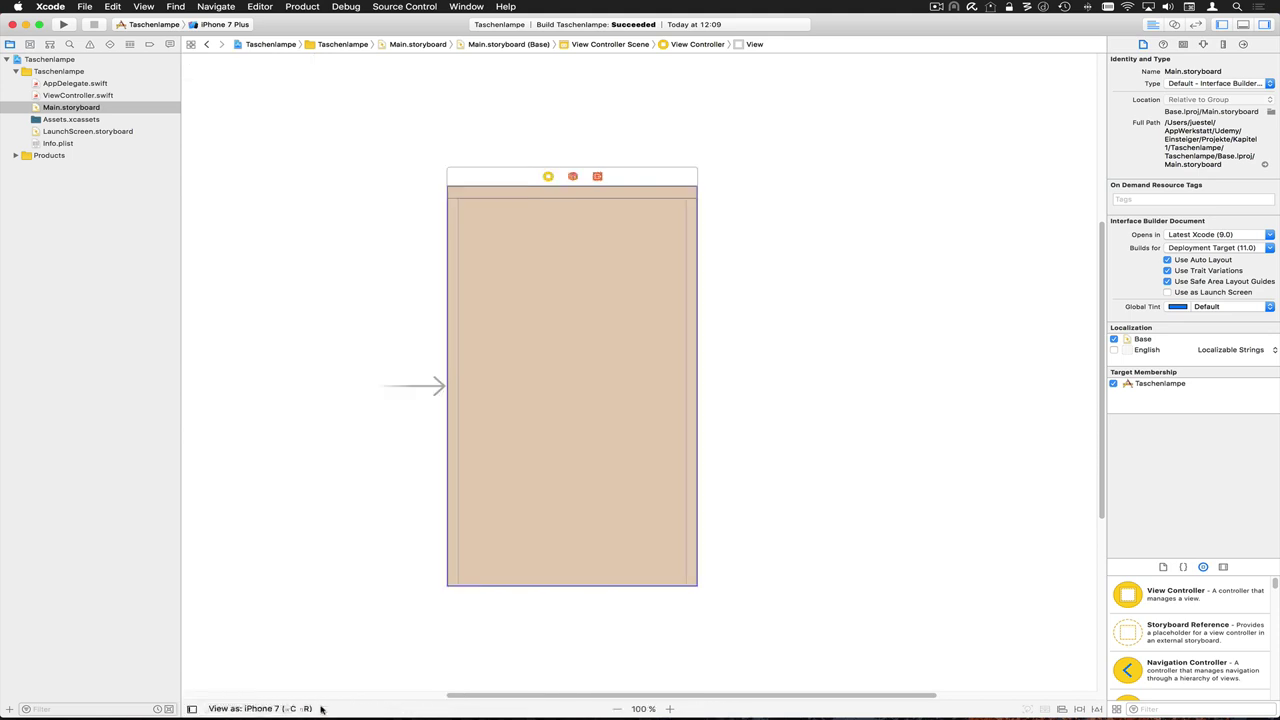
pyautogui.click(192, 709)
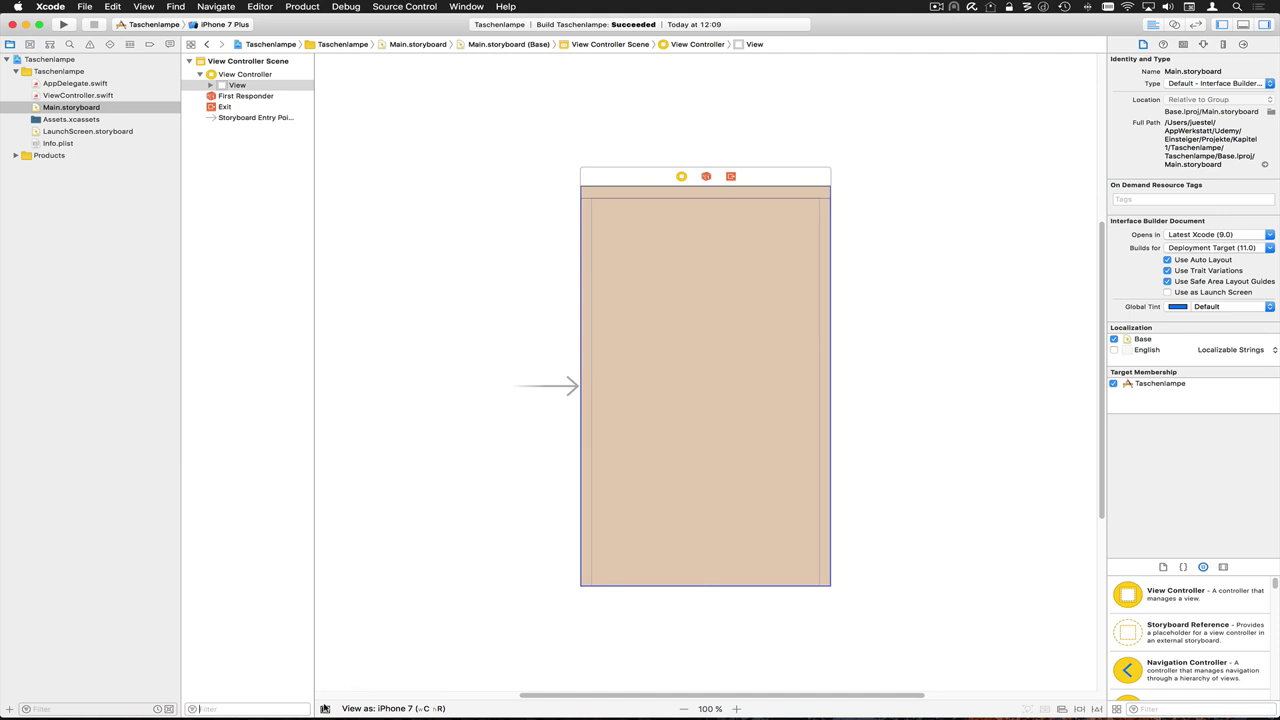
# Select the View Controller's View, show its attributes and open the choices for its background colour
pyautogui.click(247, 77)
pyautogui.click(240, 86)
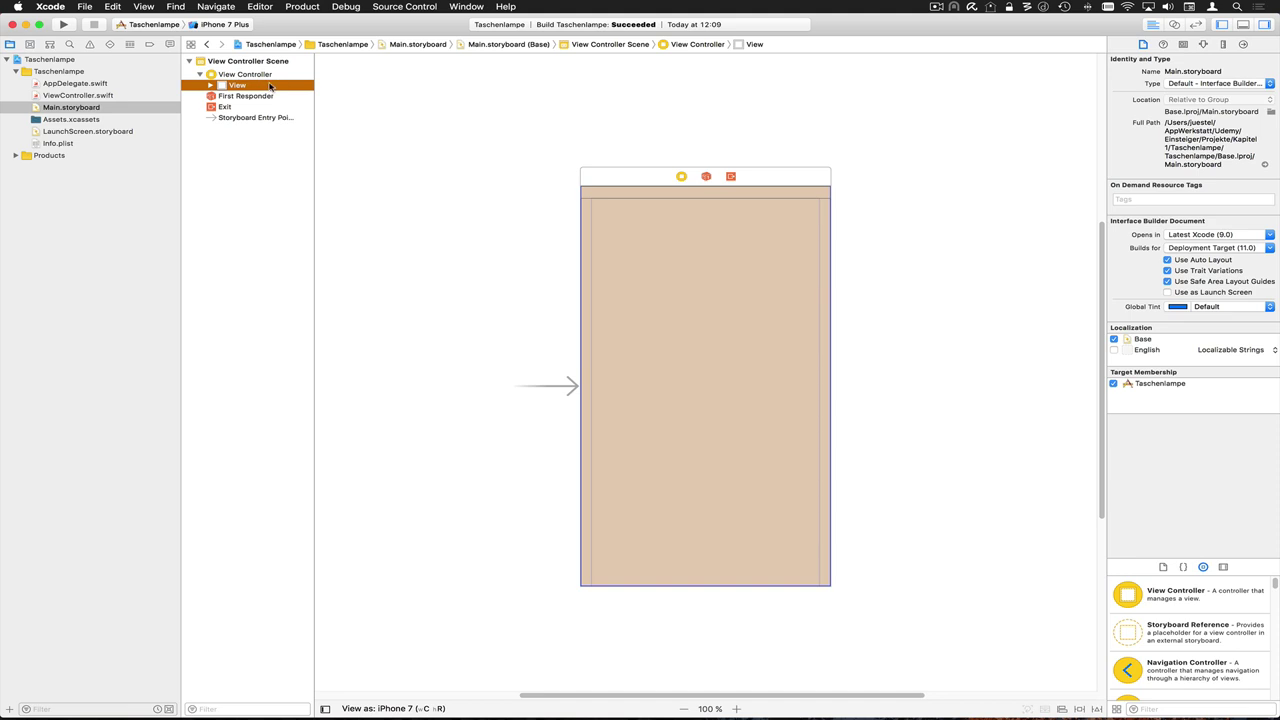
pyautogui.click(1203, 45)
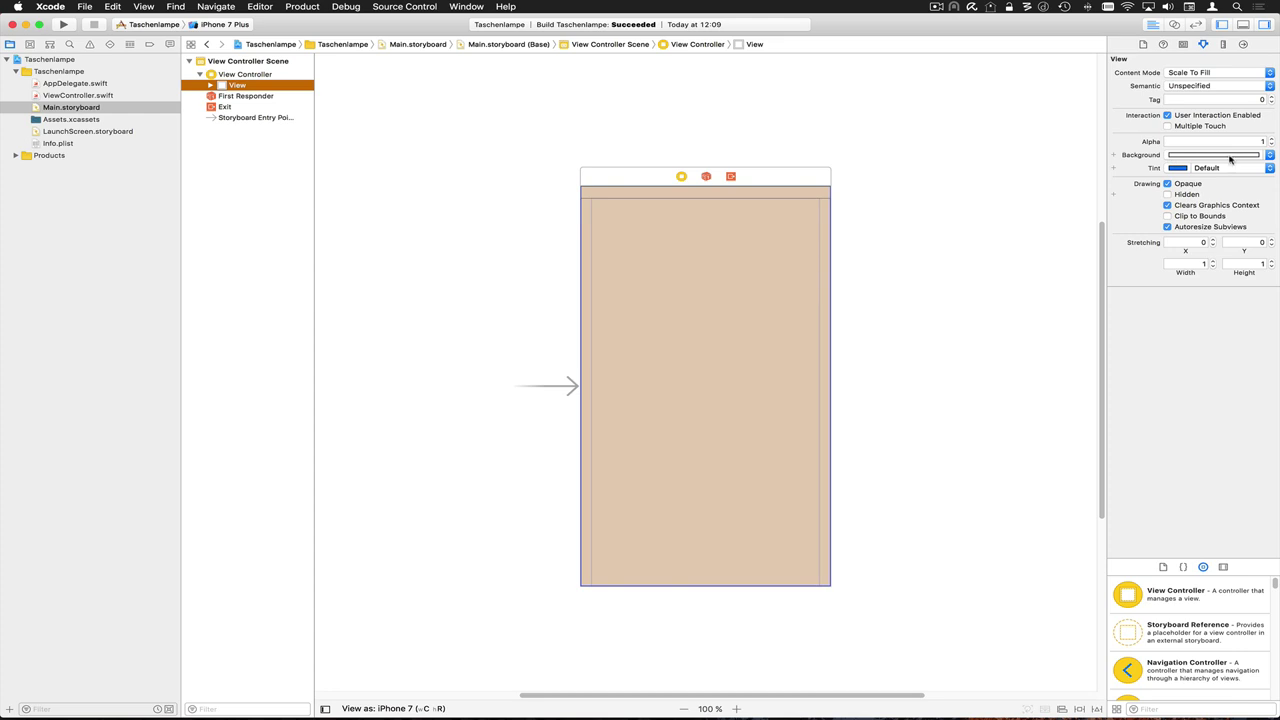
pyautogui.click(1271, 157)
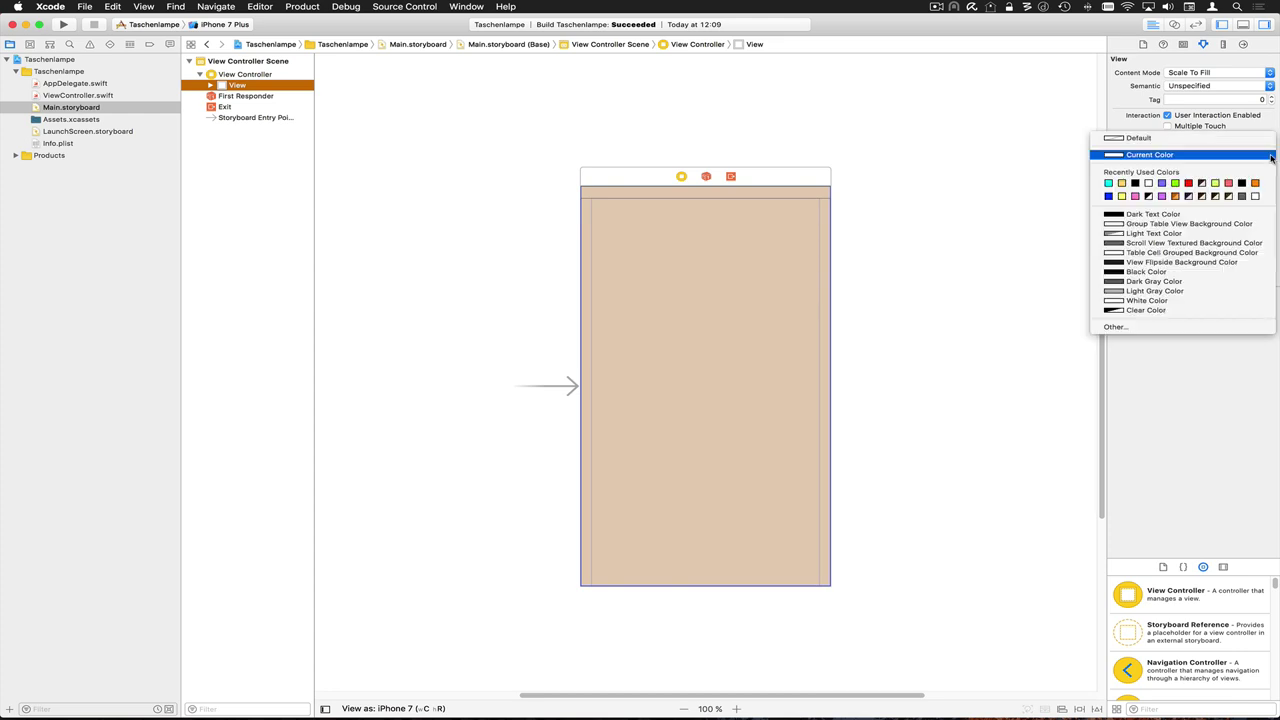